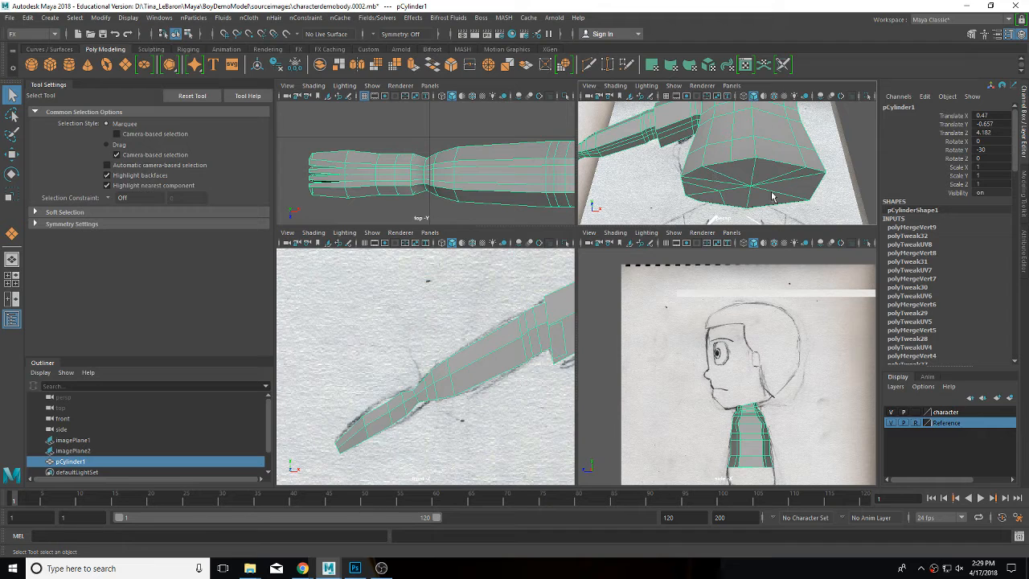
Delete the torso's bottom cap and lowest row of faces.
right_drag(727, 185, 726, 212)
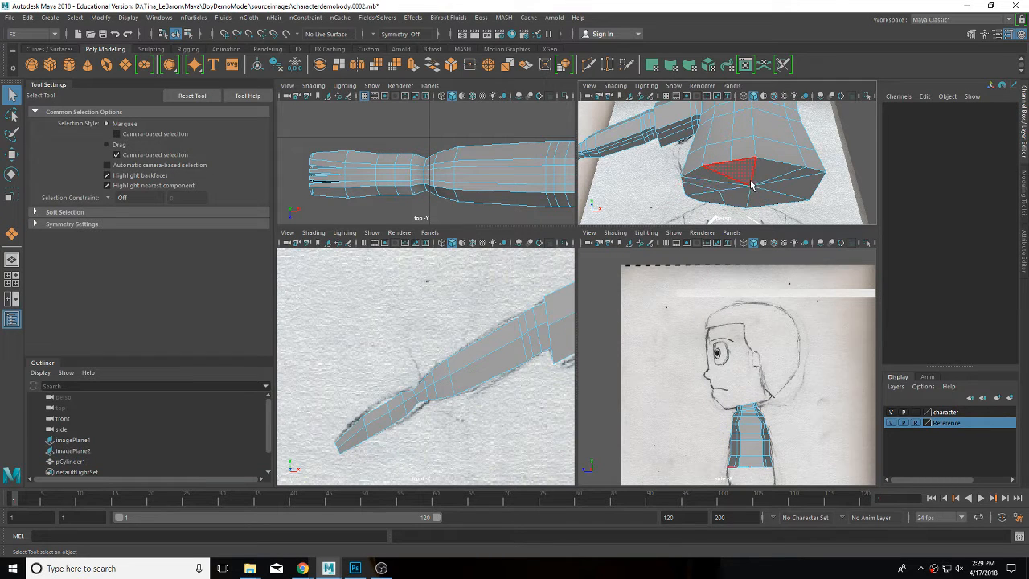
mouse_move(751, 174)
alt+mouse_down()
mouse_move(750, 193)
mouse_move(756, 170)
mouse_move(772, 162)
mouse_move(749, 154)
alt+mouse_up()
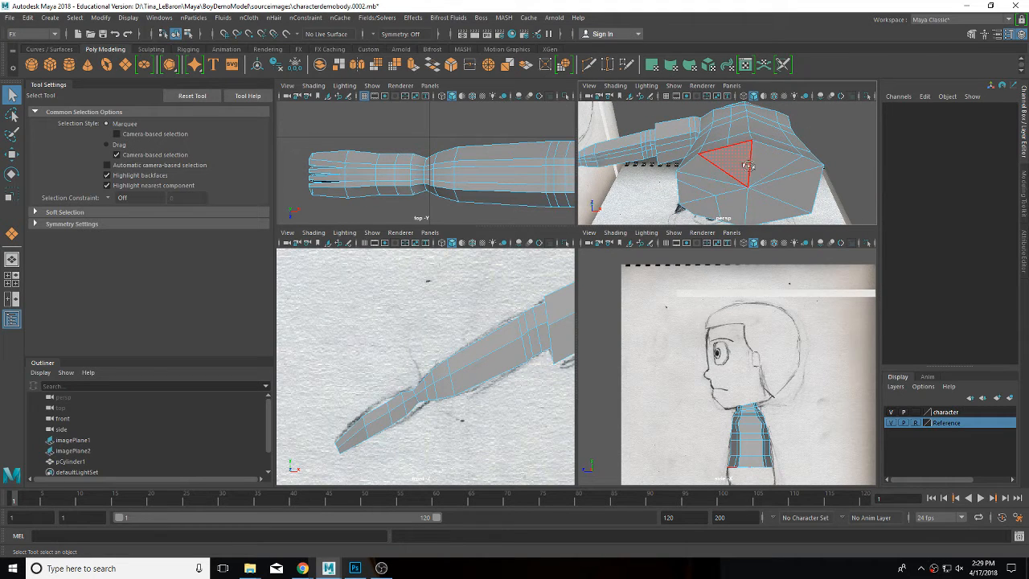
alt+drag(749, 166, 742, 218)
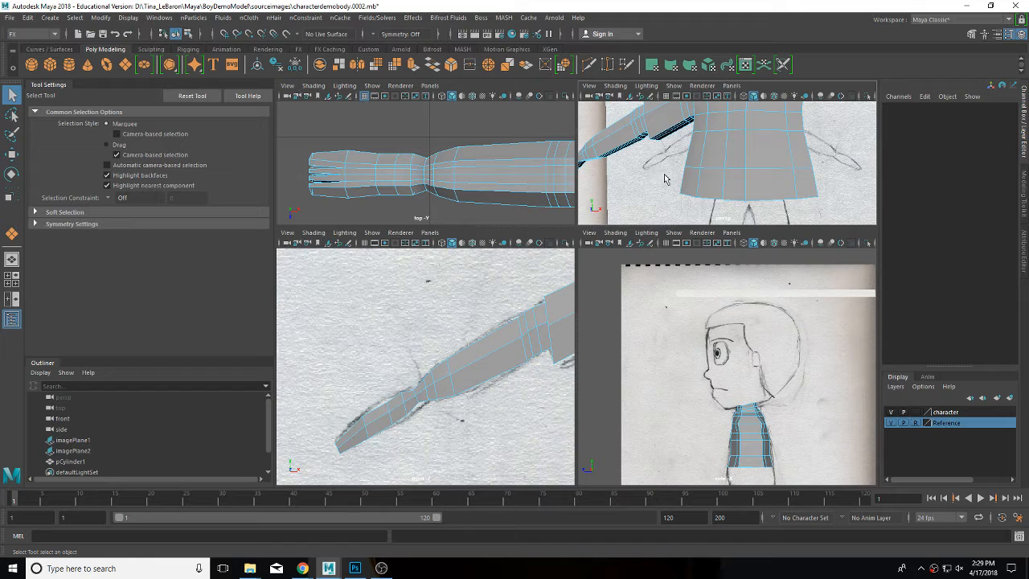
drag(666, 174, 833, 219)
key(Delete)
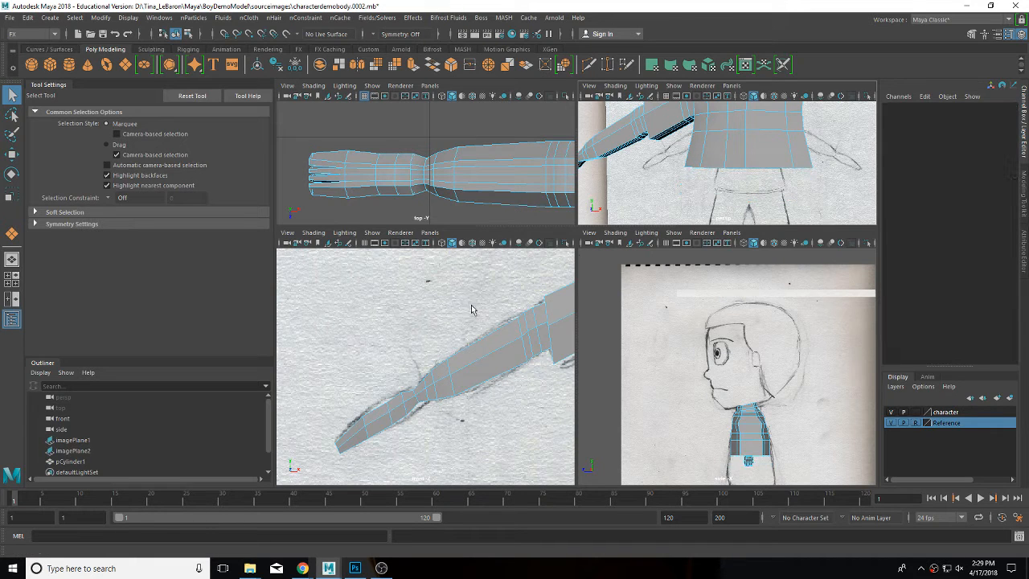
Extrude the torso's open bottom edge loop downward with Translate Y -0.6 and Offset -0.1.
alt+middle_drag(434, 416, 216, 334)
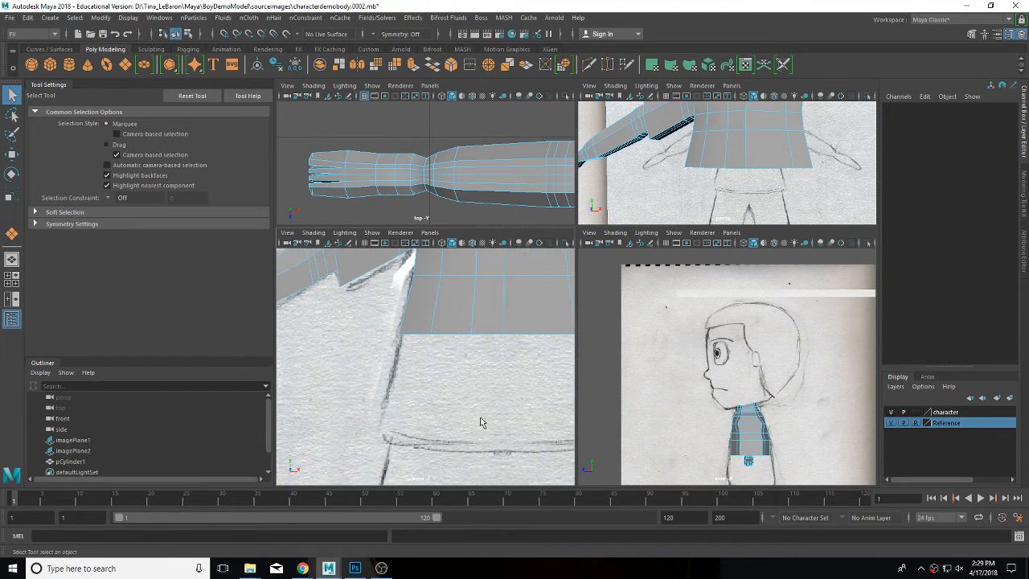
alt+middle_drag(483, 423, 395, 388)
alt+middle_drag(726, 427, 738, 357)
right_drag(747, 169, 727, 195)
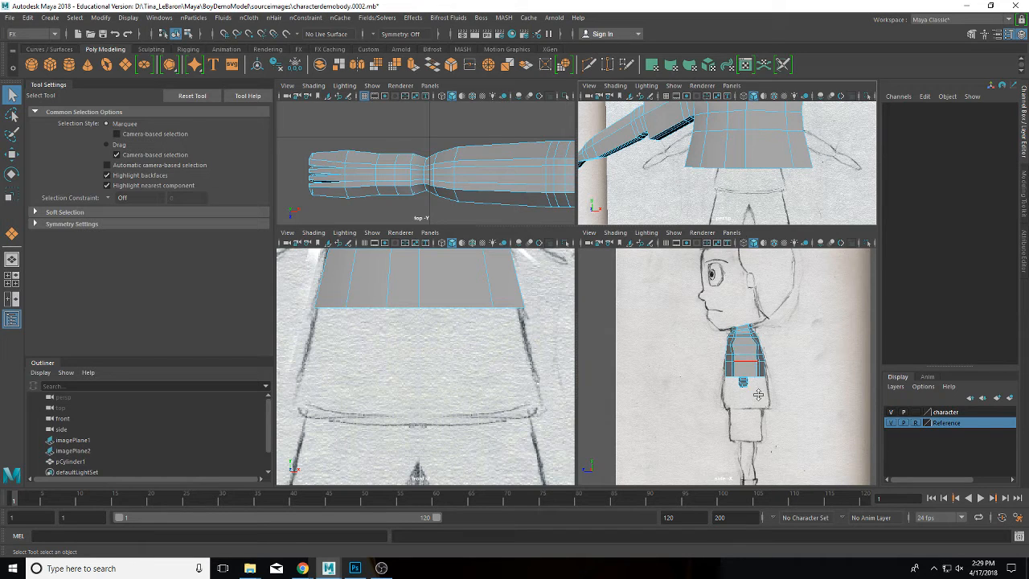
click(465, 308)
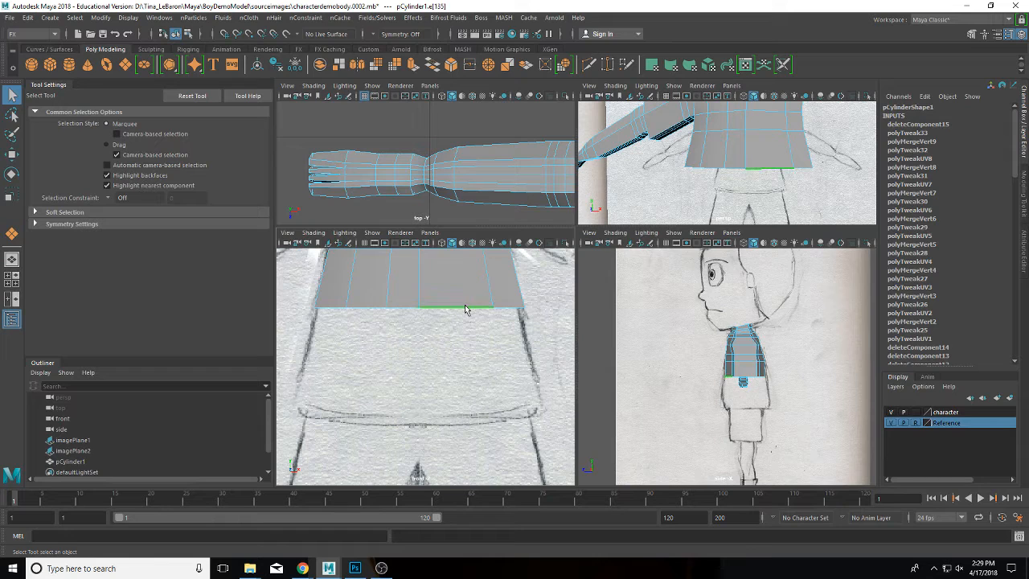
click(1024, 193)
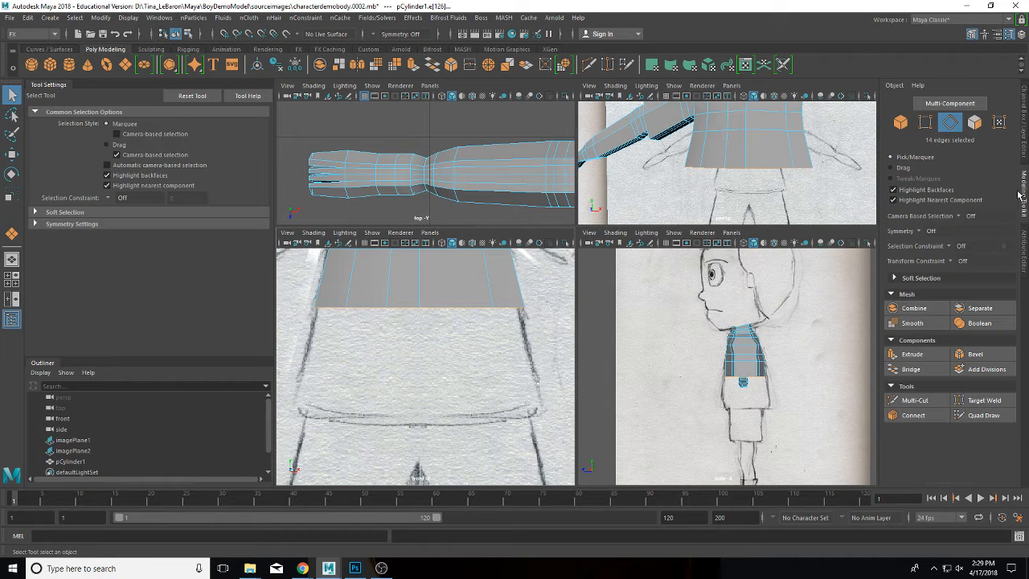
click(911, 355)
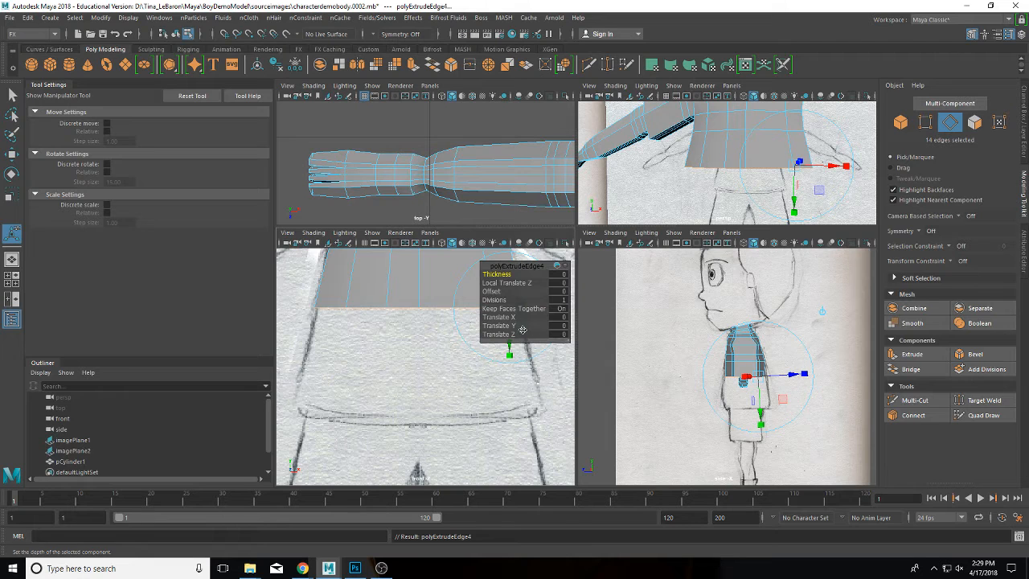
right_click(565, 269)
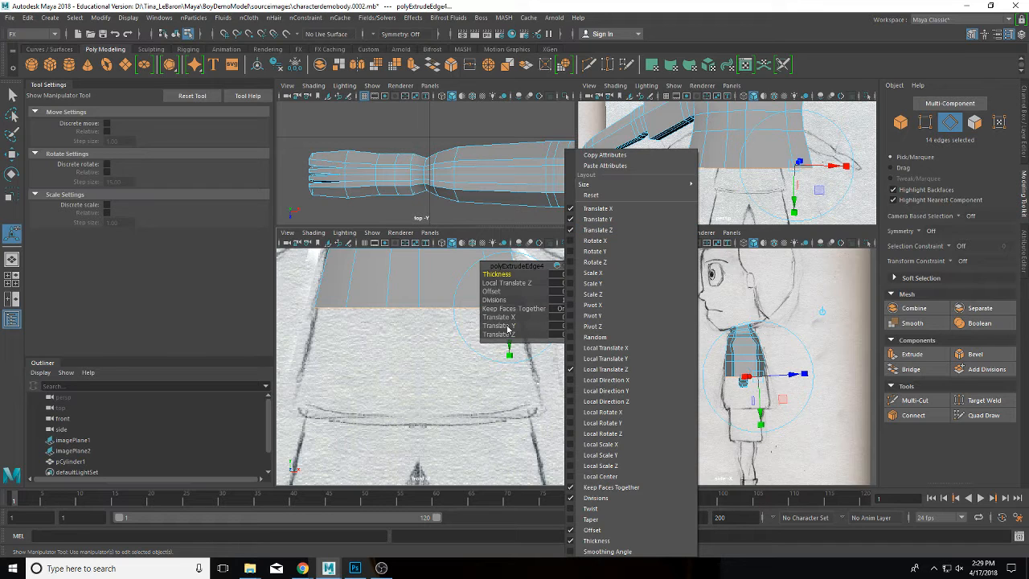
drag(507, 328, 492, 291)
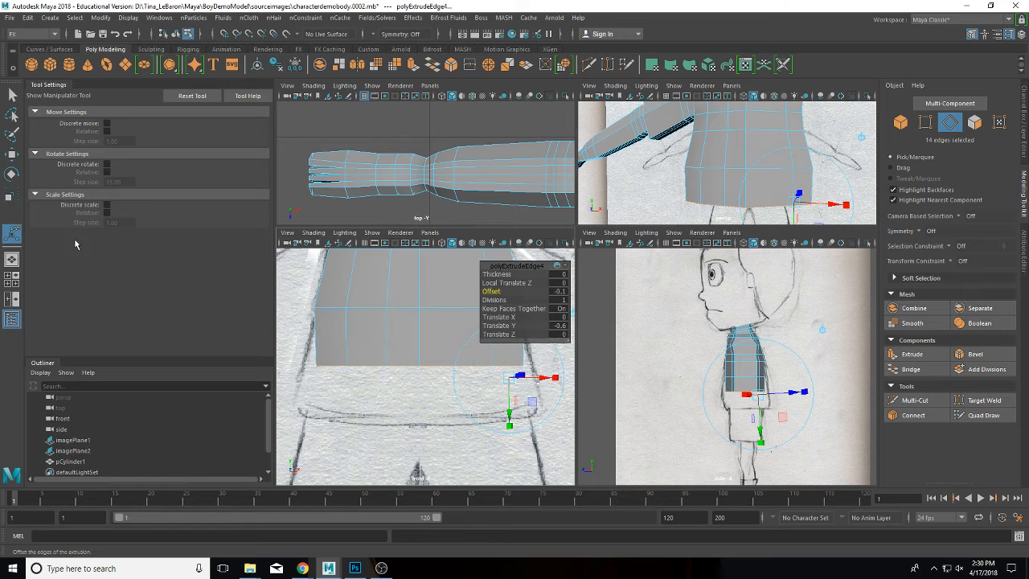
Scale the torso's bottom edges outward to match the drawn shirt, and extrude them down to the hem with Translate Y -0.4.
key(r)
drag(460, 366, 474, 364)
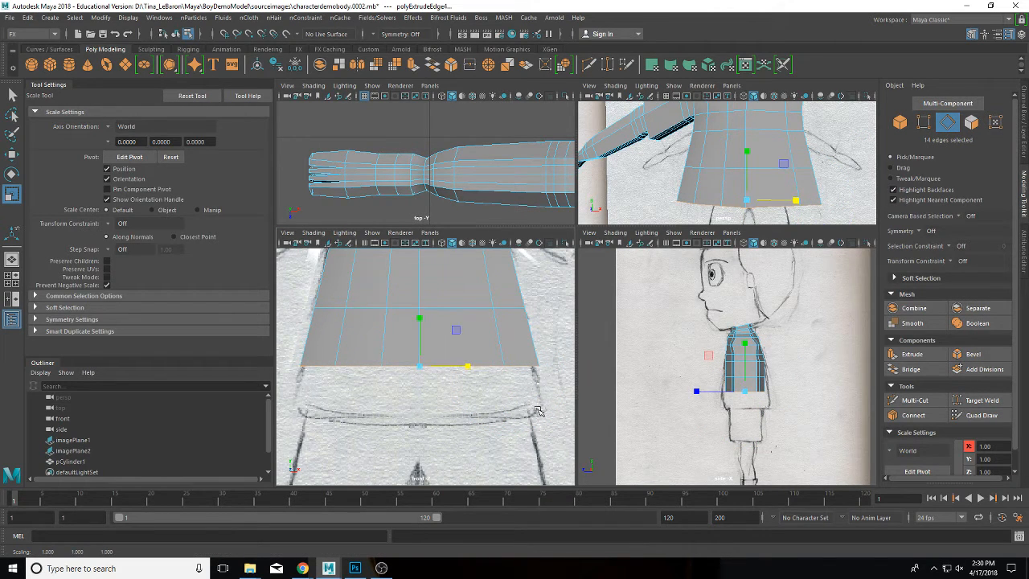
click(696, 392)
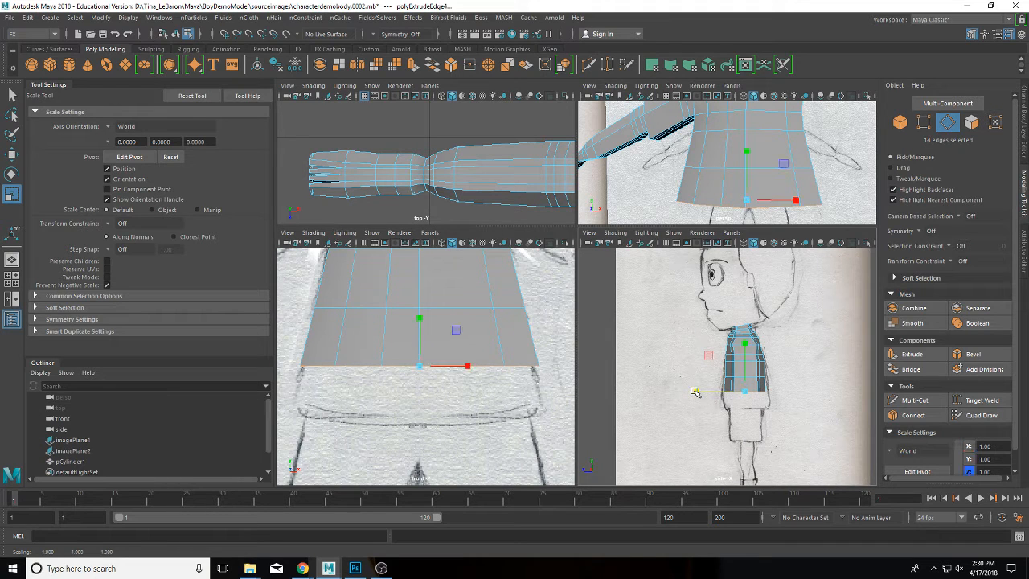
click(910, 354)
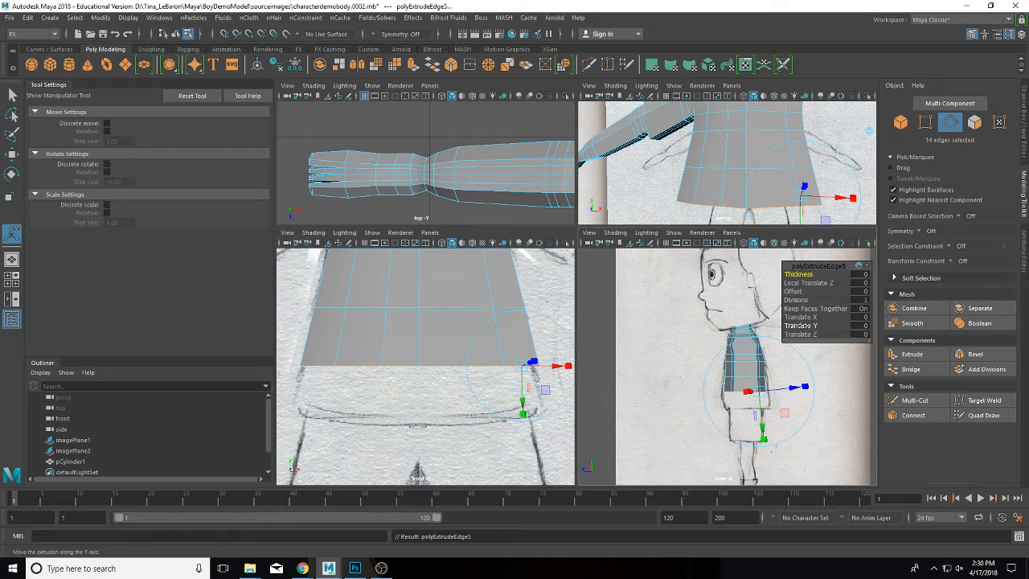
middle_drag(801, 325, 786, 326)
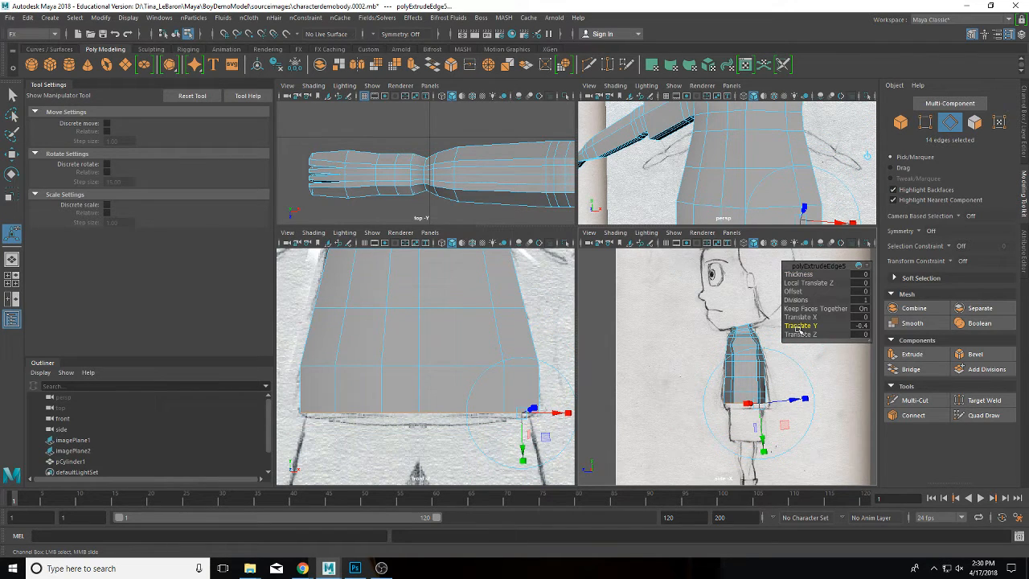
Extrude the hem edges and scale them inward to form the underside rim of the shirt.
key(ctrl+e)
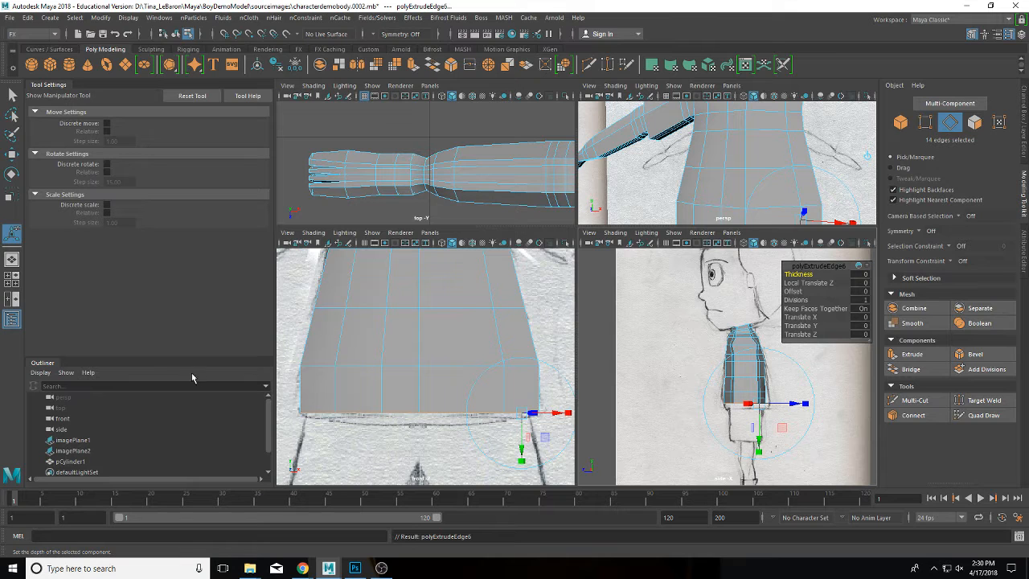
alt+drag(752, 204, 731, 173)
click(12, 195)
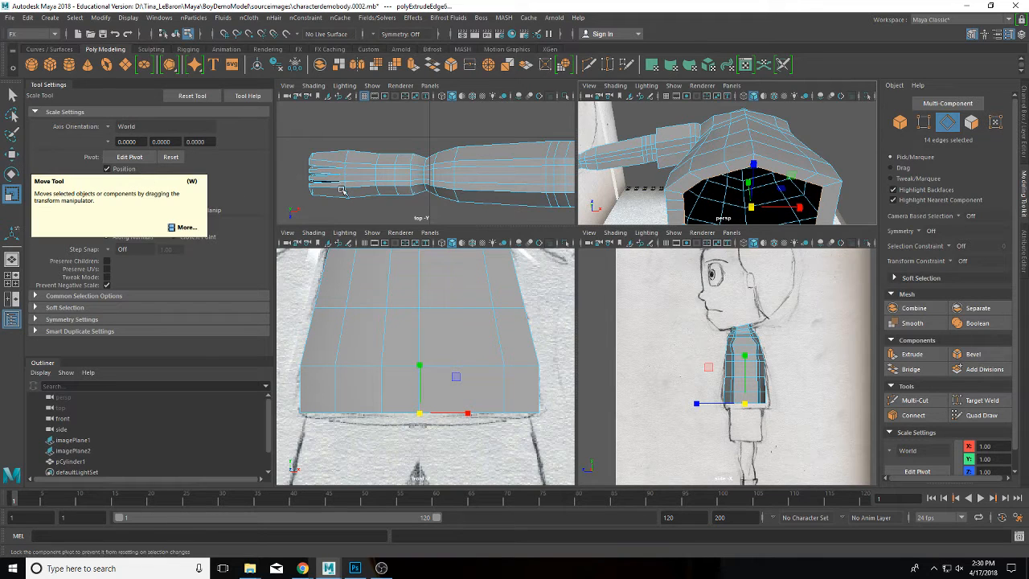
click(12, 153)
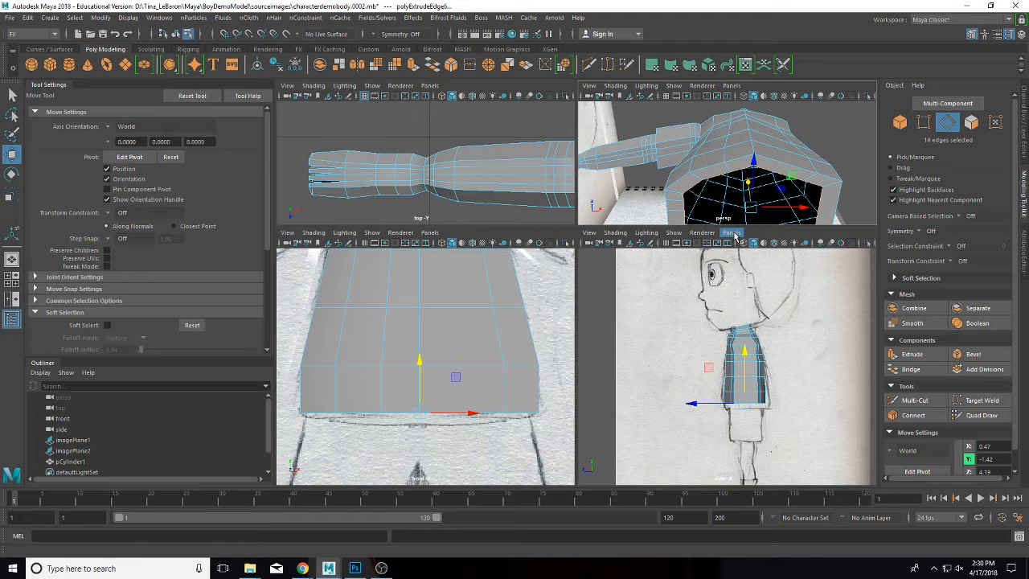
Extrude the inner rim edges down with Translate Y -0.9 and again with -0.3 to form the shorts.
key(ctrl+e)
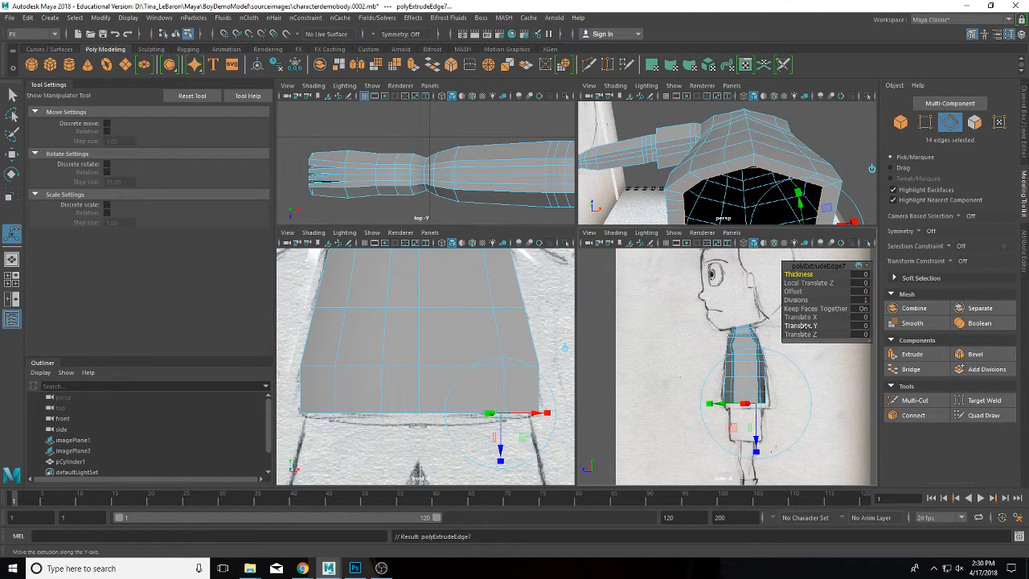
mouse_move(810, 334)
mouse_down()
mouse_move(793, 325)
mouse_move(799, 320)
mouse_up()
key(ctrl+z)
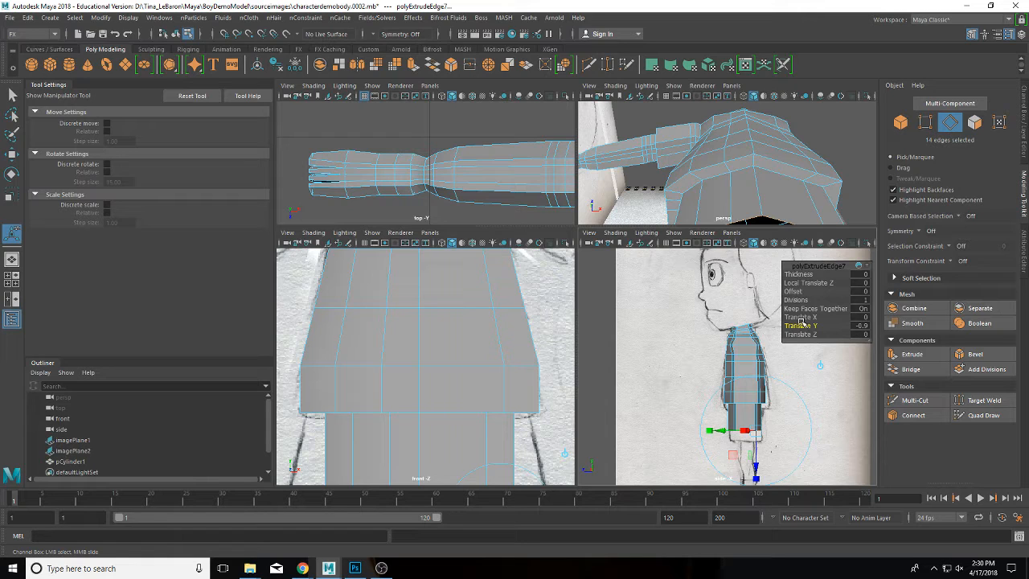
key(ctrl+e)
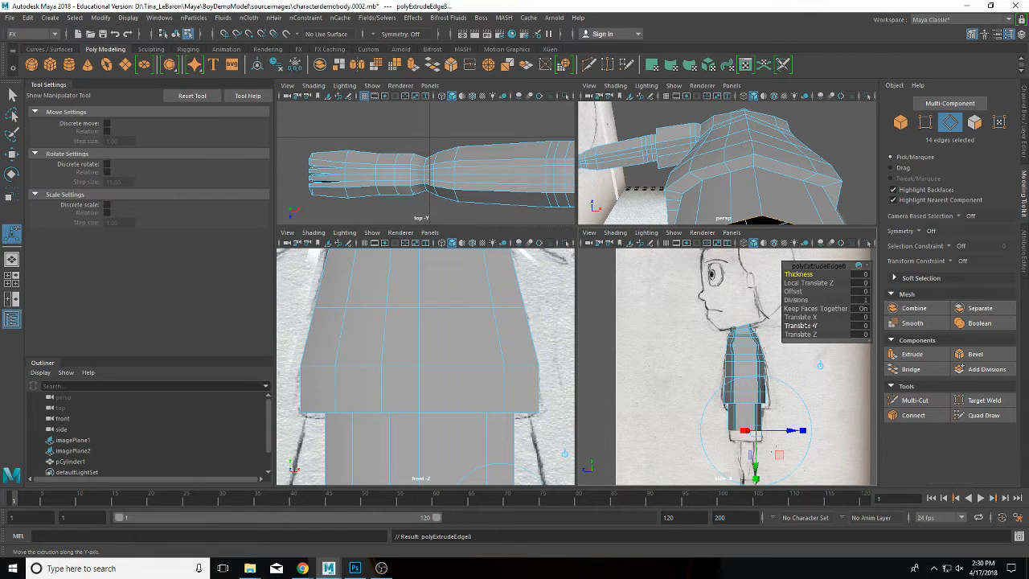
drag(810, 326, 805, 326)
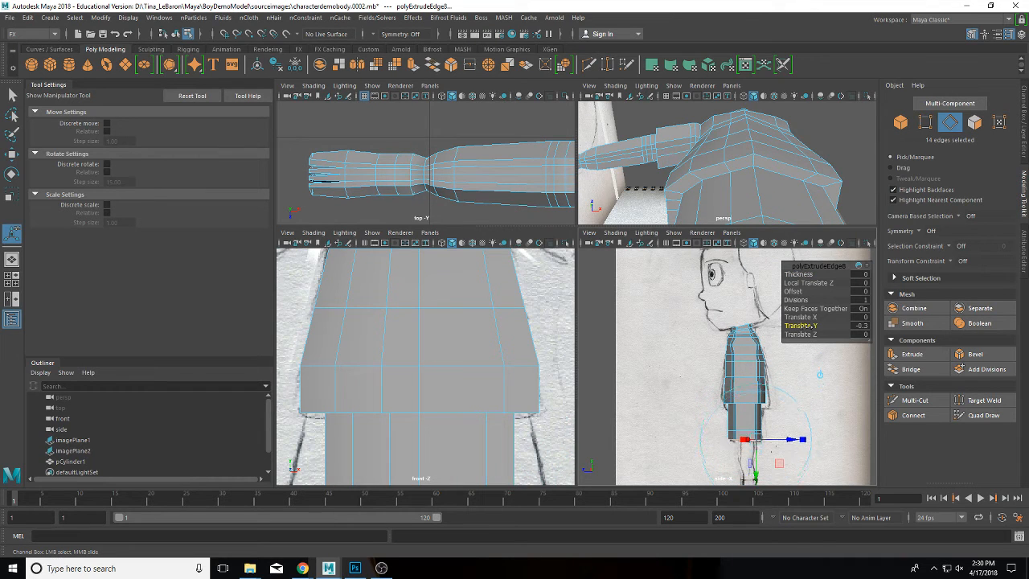
Extrude the bottom edges of the shorts and scale them inward to form a rim.
key(ctrl+e)
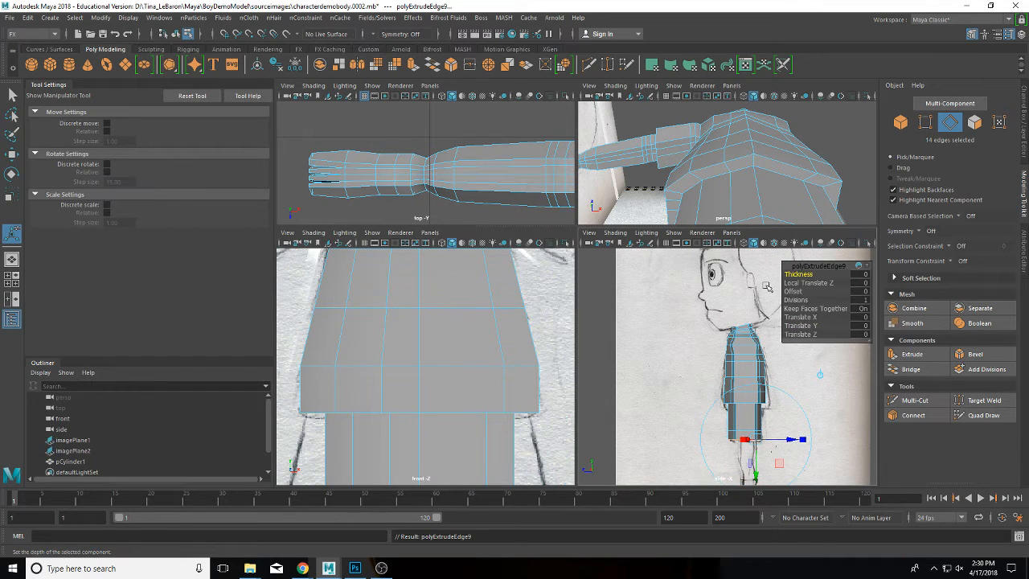
key(r)
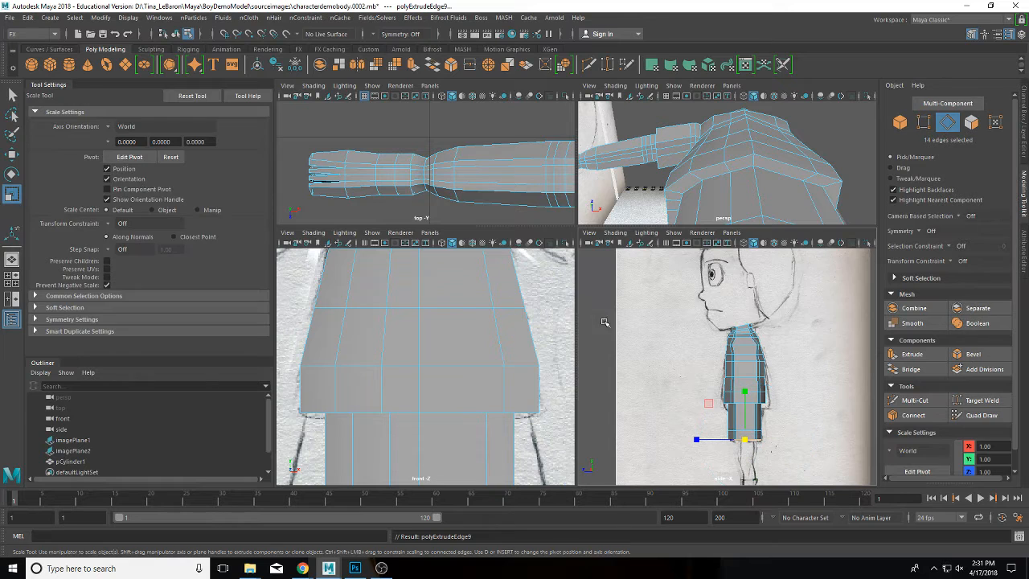
alt+drag(520, 362, 492, 348)
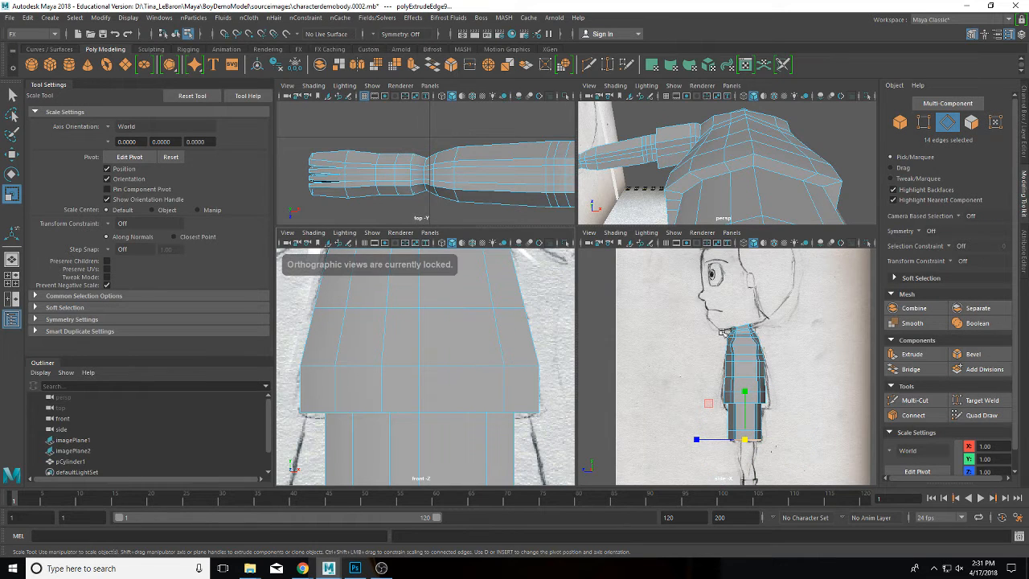
alt+drag(728, 224, 721, 125)
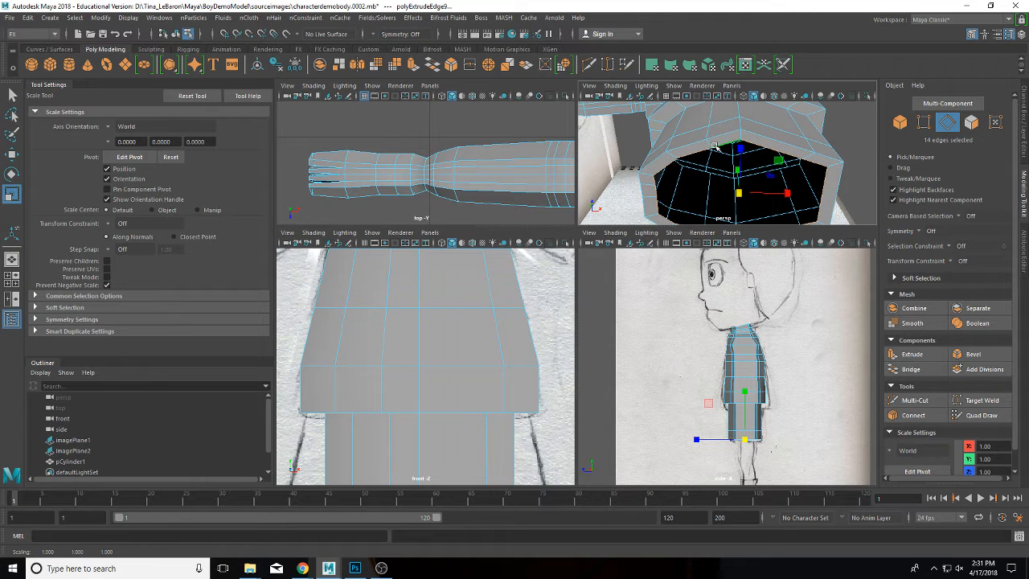
Extrude the shorts' inner rim edges upward with Translate Y 0.1 and scale them further inward.
key(ctrl+e)
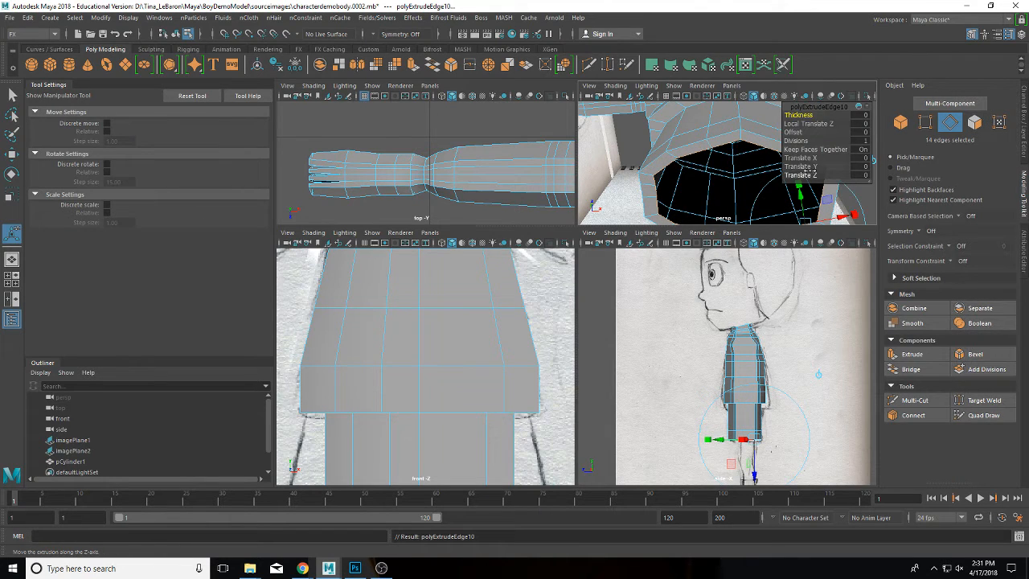
middle_drag(806, 174, 821, 175)
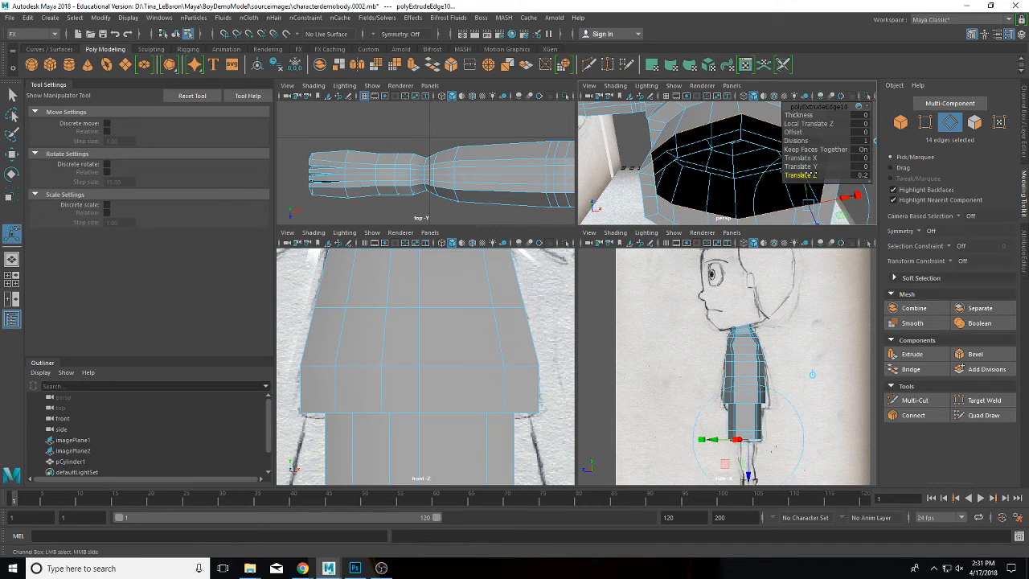
key(ctrl+z)
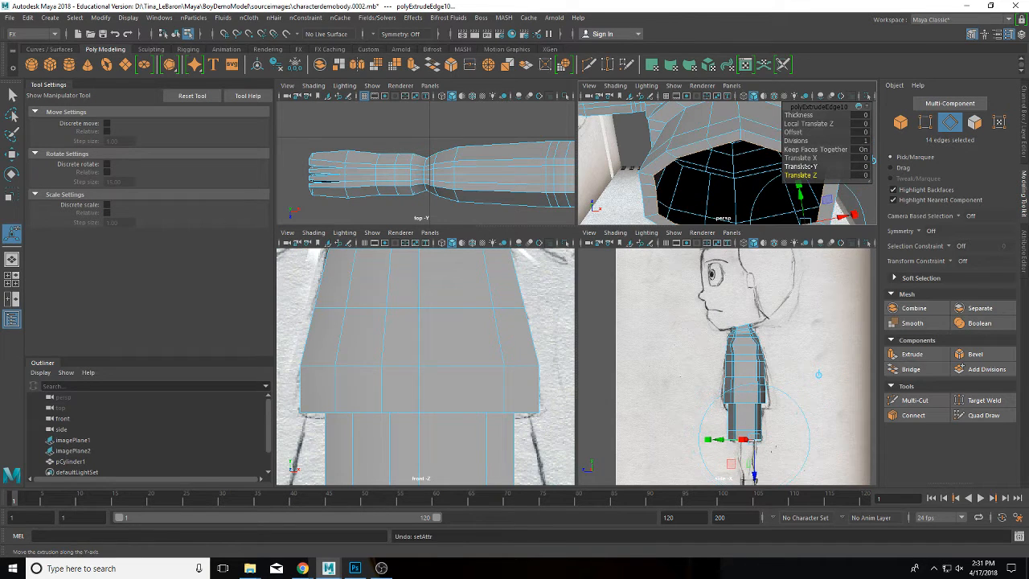
middle_drag(808, 166, 806, 167)
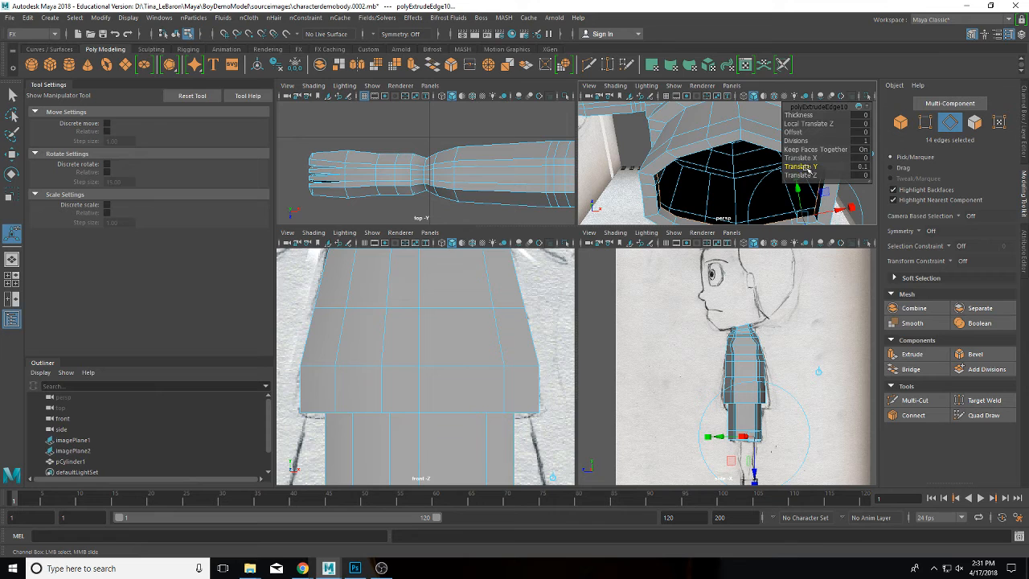
click(12, 193)
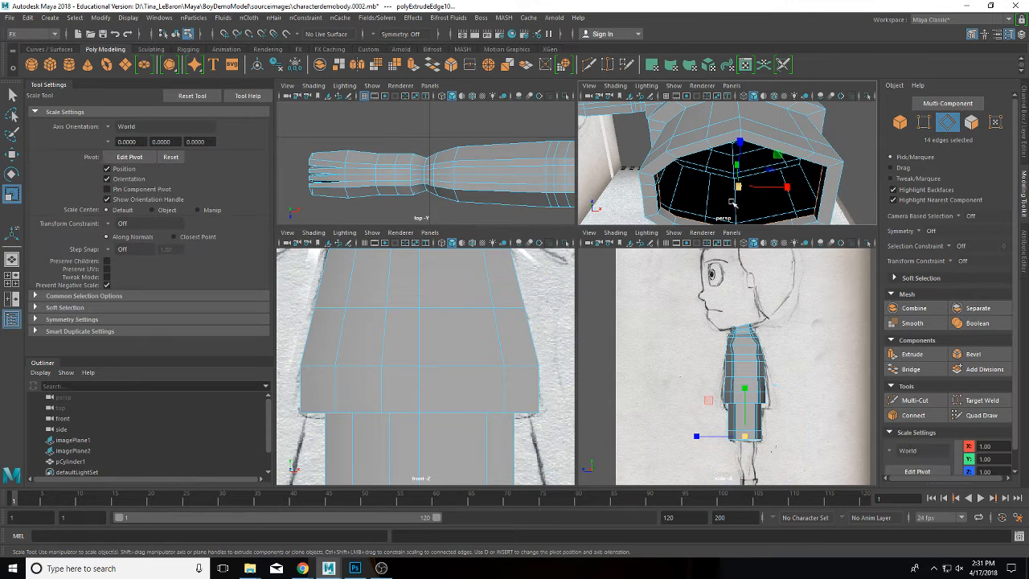
drag(740, 188, 733, 189)
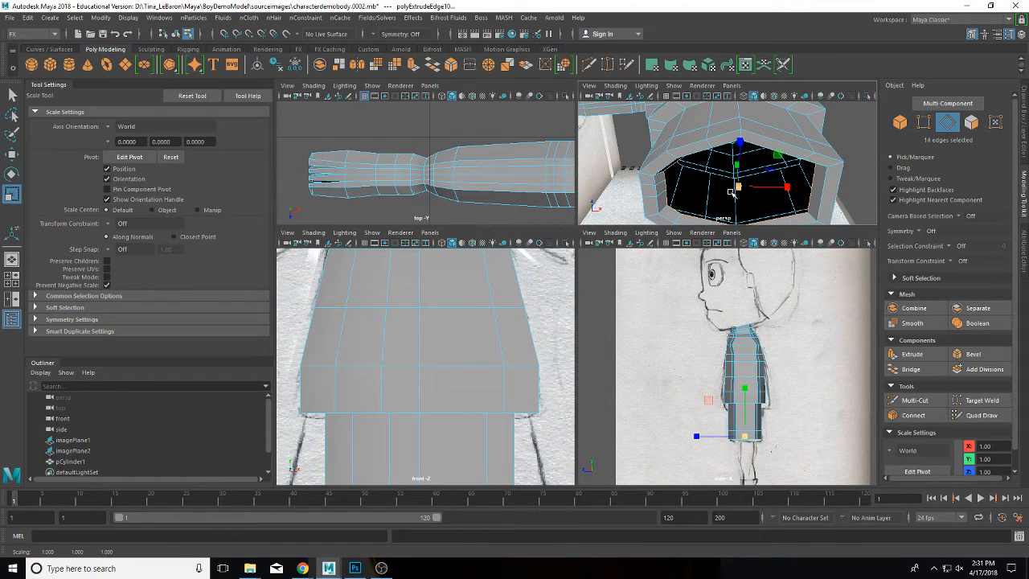
Extrude the inner edges down out of the shorts to ankle height with Translate Y -1.5.
key(ctrl+e)
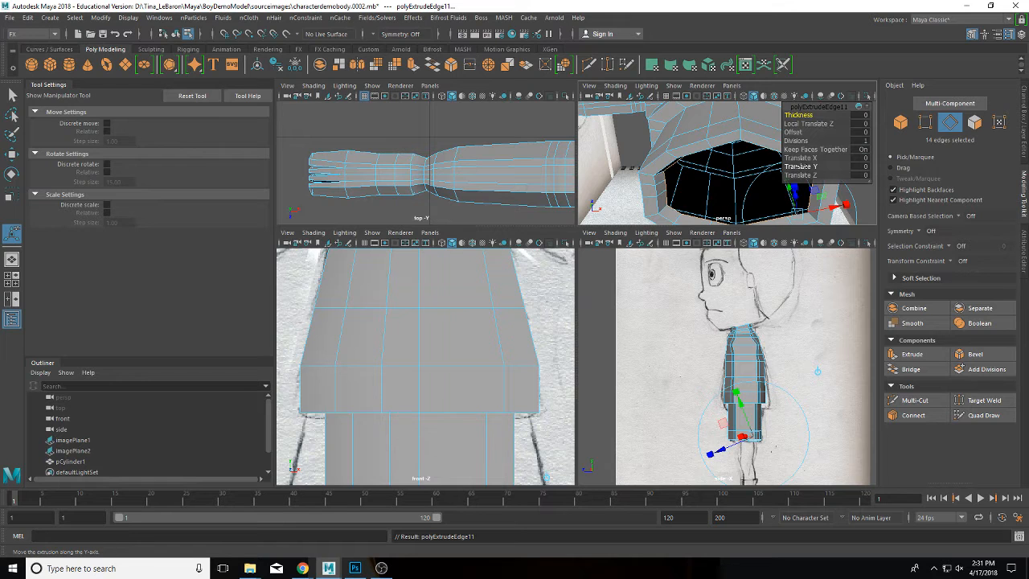
click(803, 166)
mouse_move(803, 166)
middle_down()
mouse_move(814, 165)
mouse_move(789, 166)
middle_up()
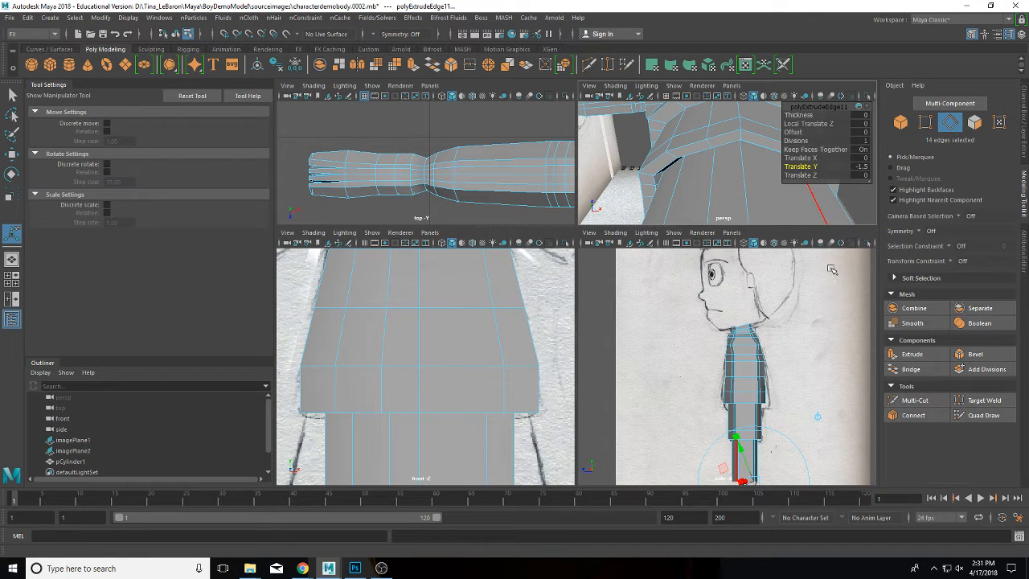
scroll(784, 354, up, 5)
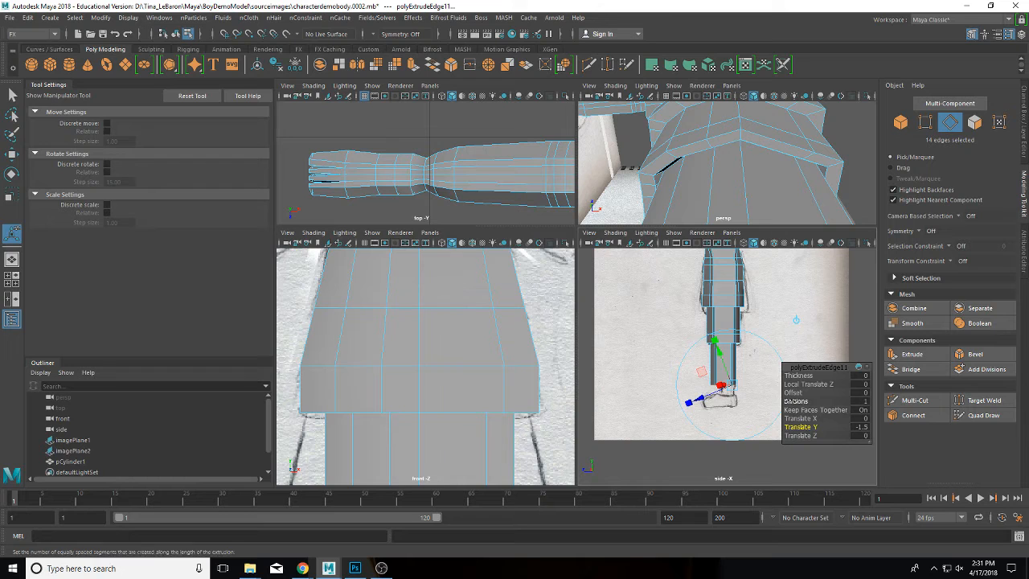
Scale the ankle edges inward and shift them along Z to fit the leg in the side drawing.
click(12, 195)
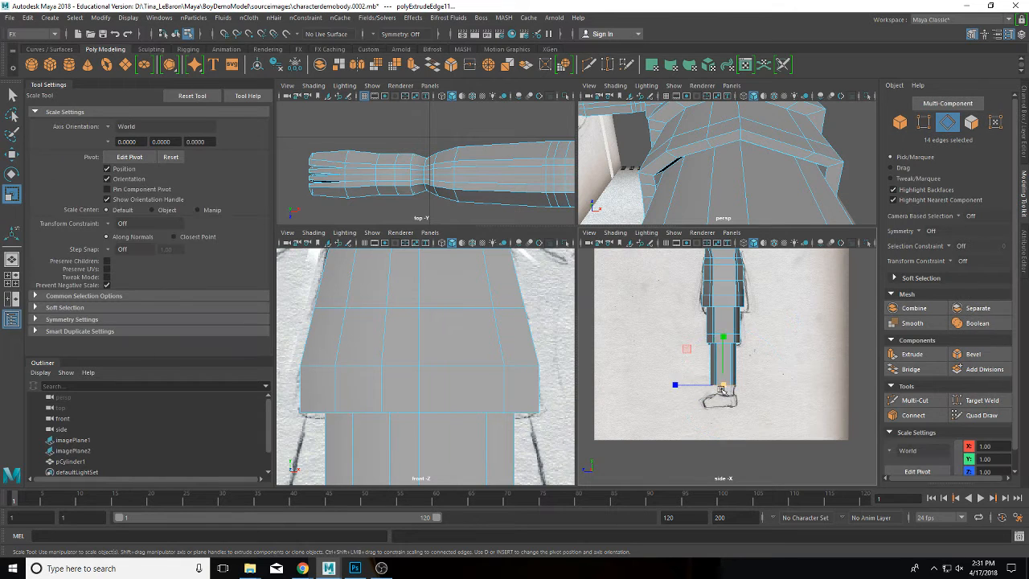
drag(723, 387, 713, 377)
key(w)
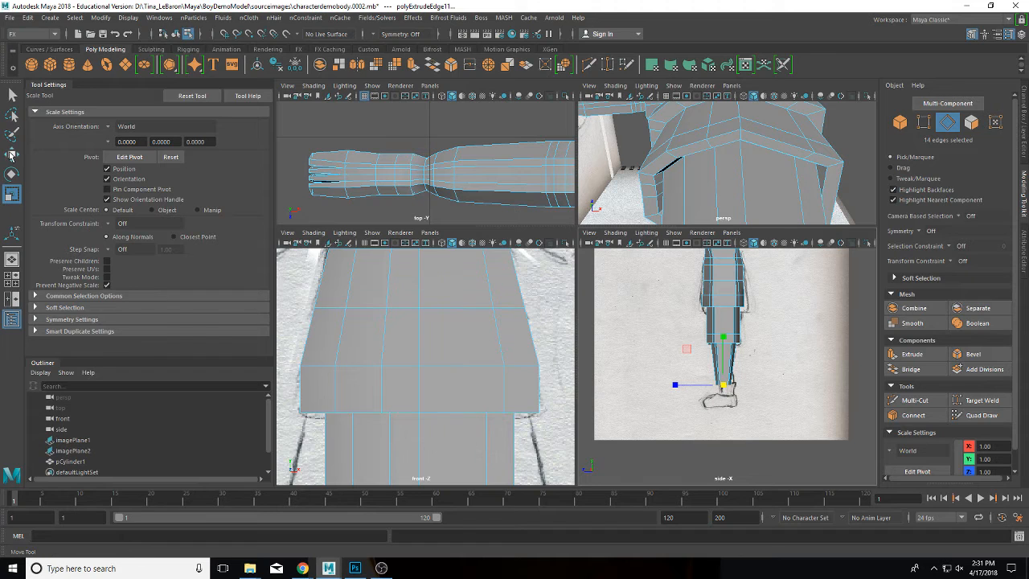
drag(678, 387, 680, 386)
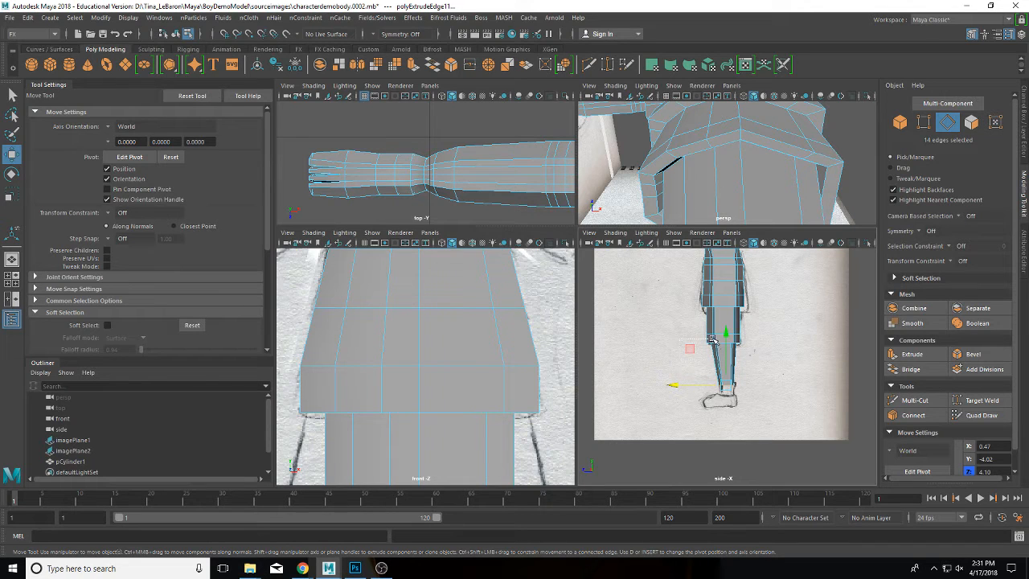
Select the vertices around the shorts' lower hem and shift them along Z to about 4.15 to match the side drawing.
drag(712, 339, 748, 349)
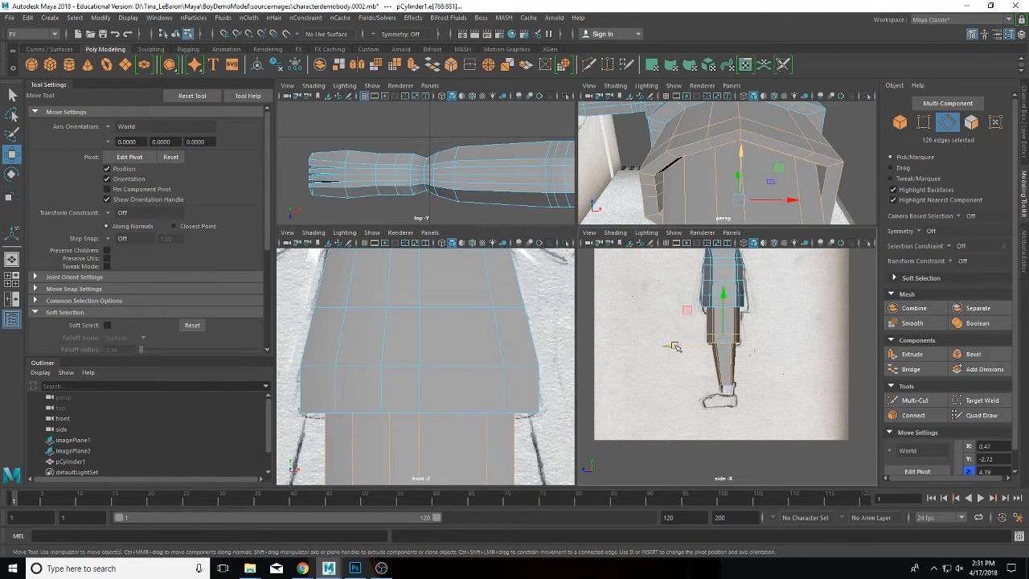
right_drag(704, 342, 670, 241)
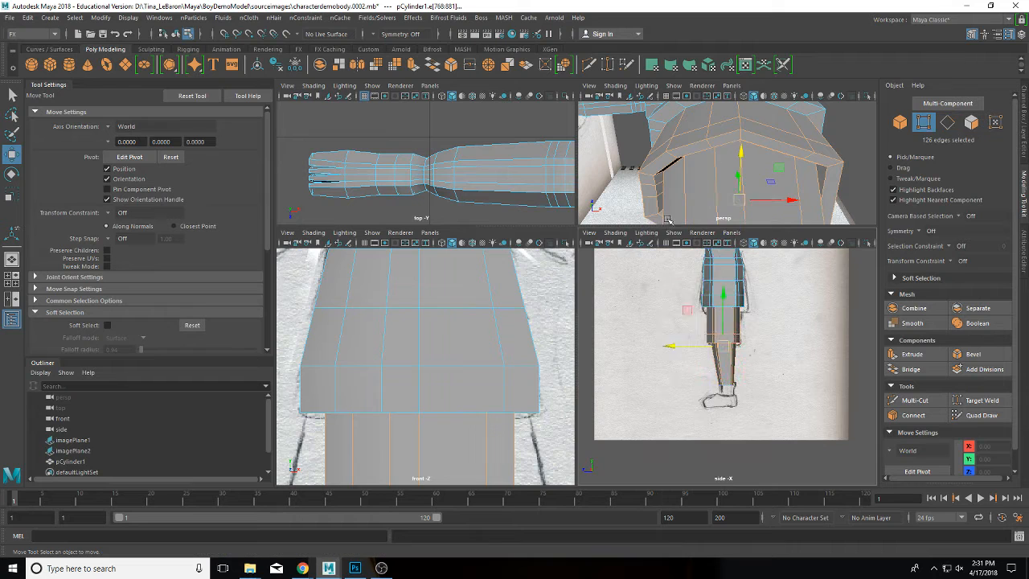
drag(682, 323, 741, 355)
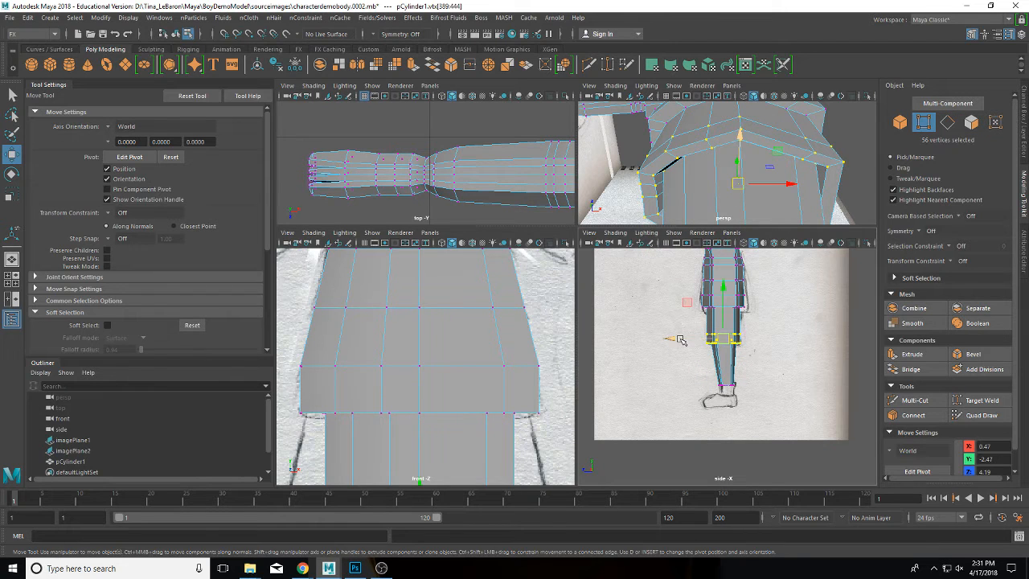
drag(684, 339, 681, 338)
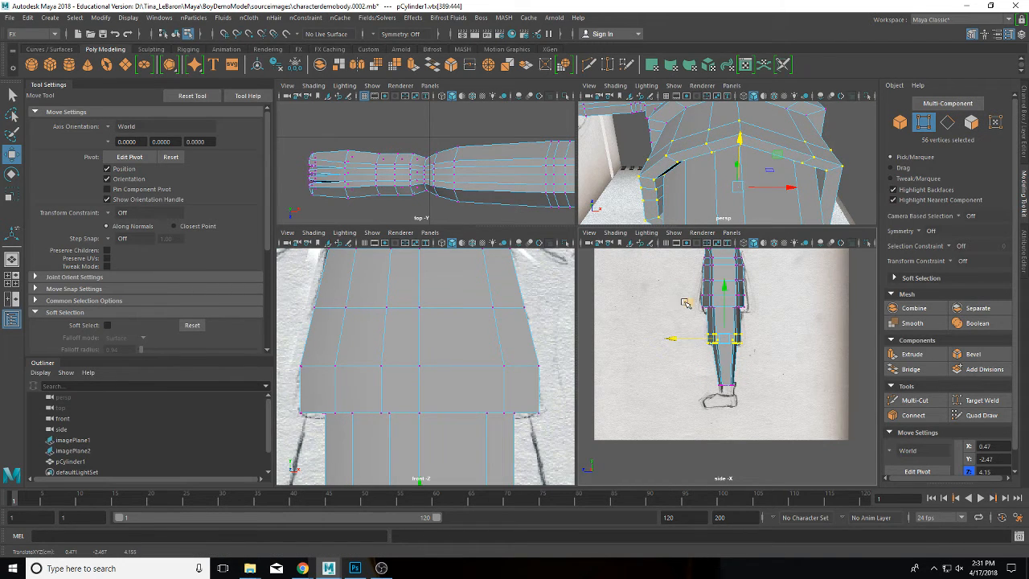
drag(690, 304, 720, 318)
key(ctrl+z)
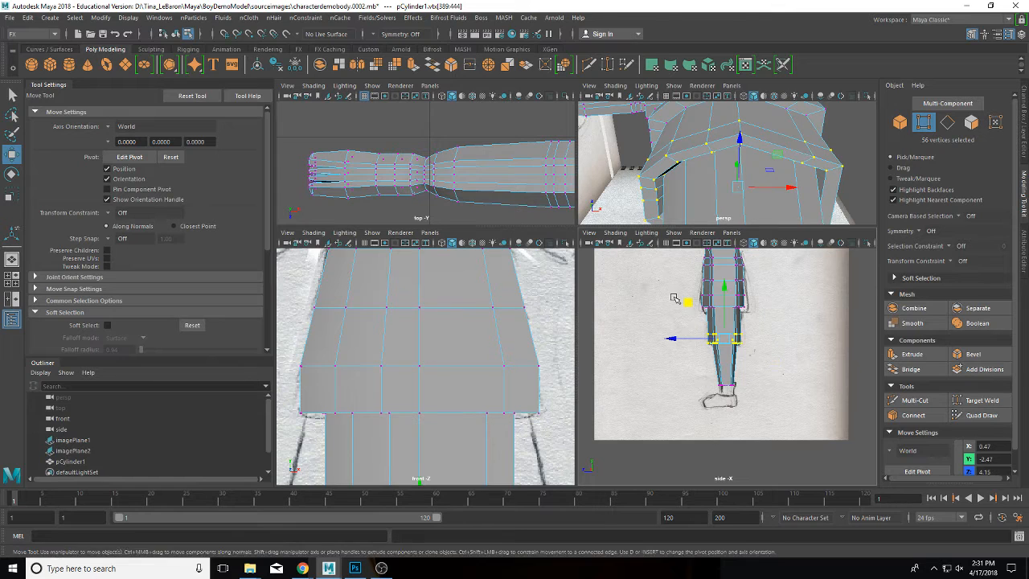
Shift the row of vertices at the shirt's bottom edge along Z to about 4.17, then deselect it.
click(679, 306)
drag(758, 318, 682, 310)
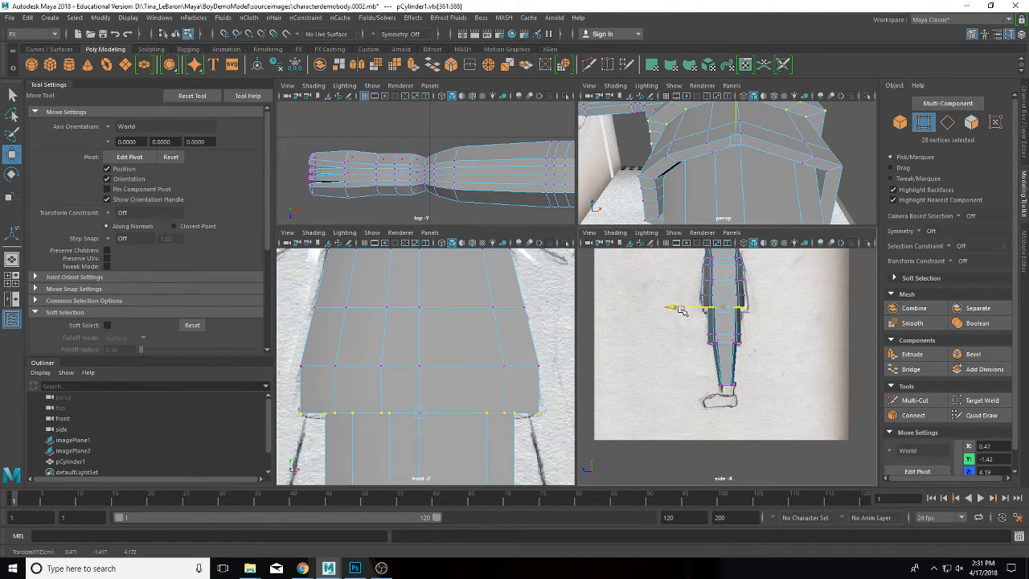
click(776, 352)
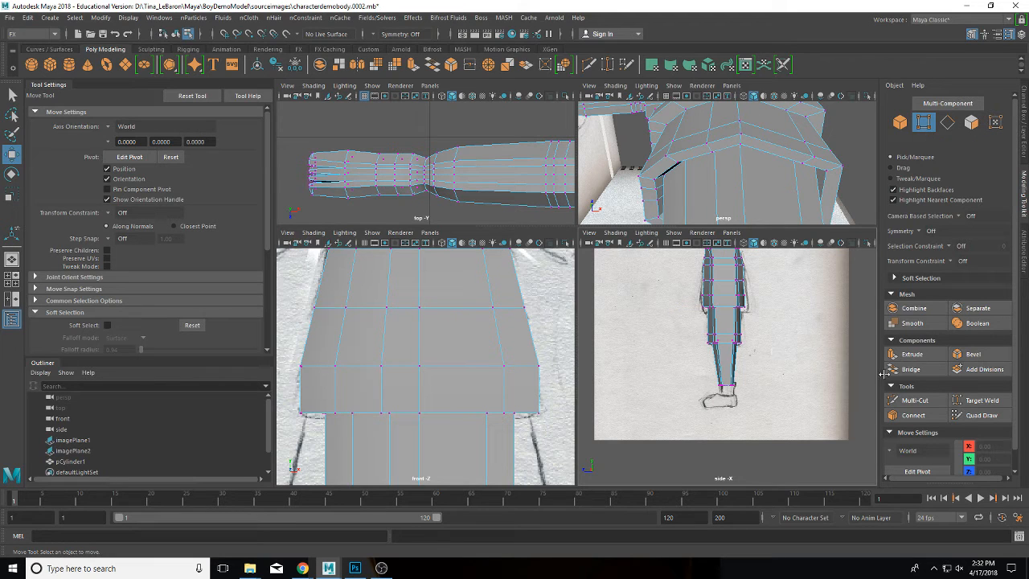
Insert three edge loops around the knee area just below the shorts with Multi-Cut.
click(908, 399)
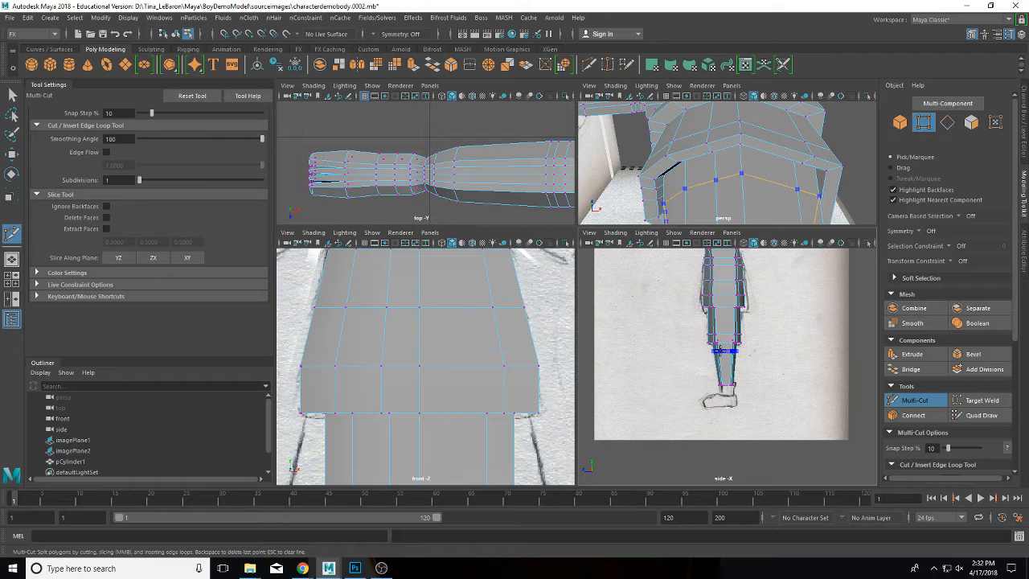
ctrl+click(723, 351)
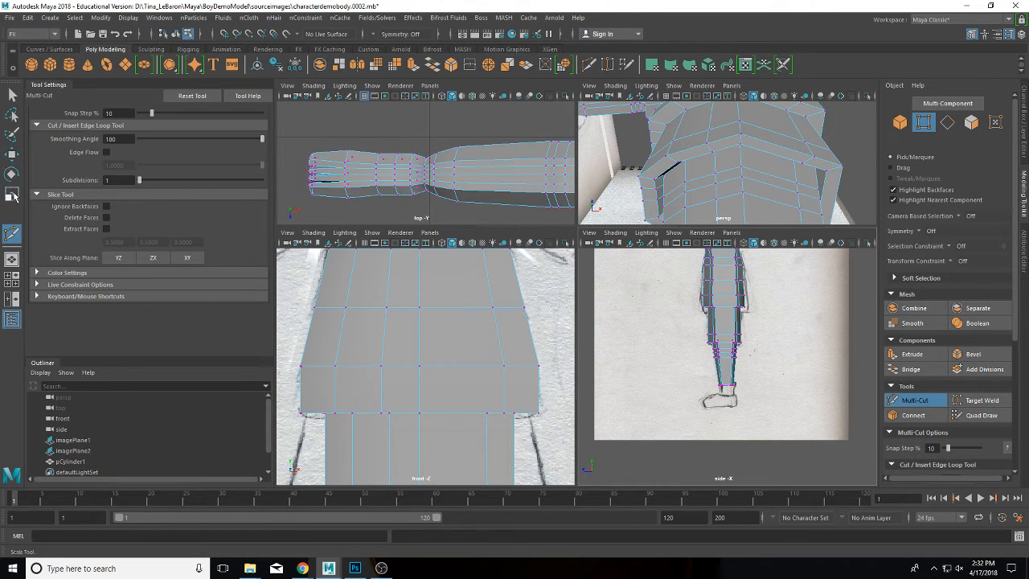
click(11, 155)
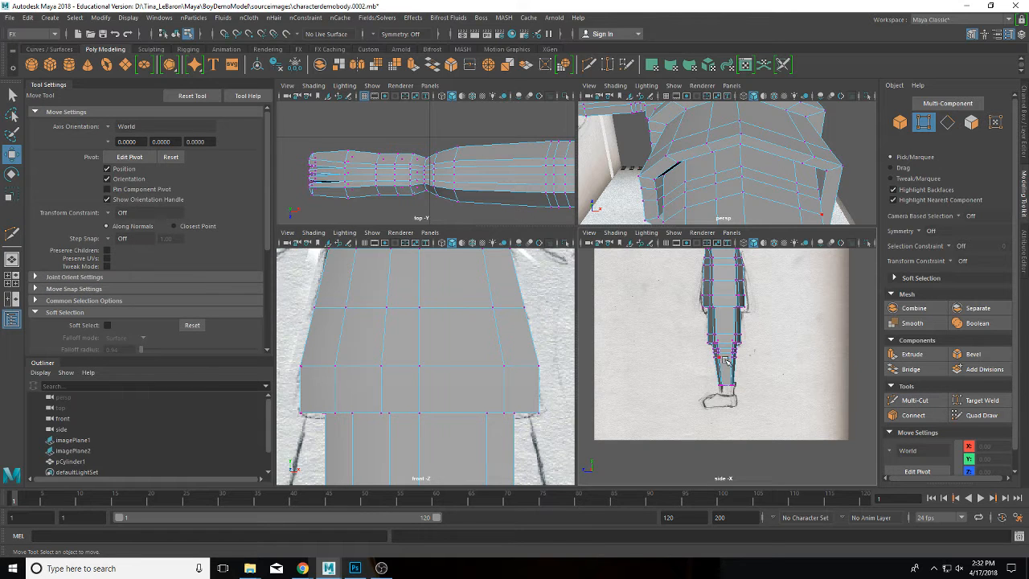
Shape the knee's side profile by moving the front and back vertices of the new loops along Z to follow the drawing.
right_drag(726, 362, 677, 219)
scroll(745, 361, up, 4)
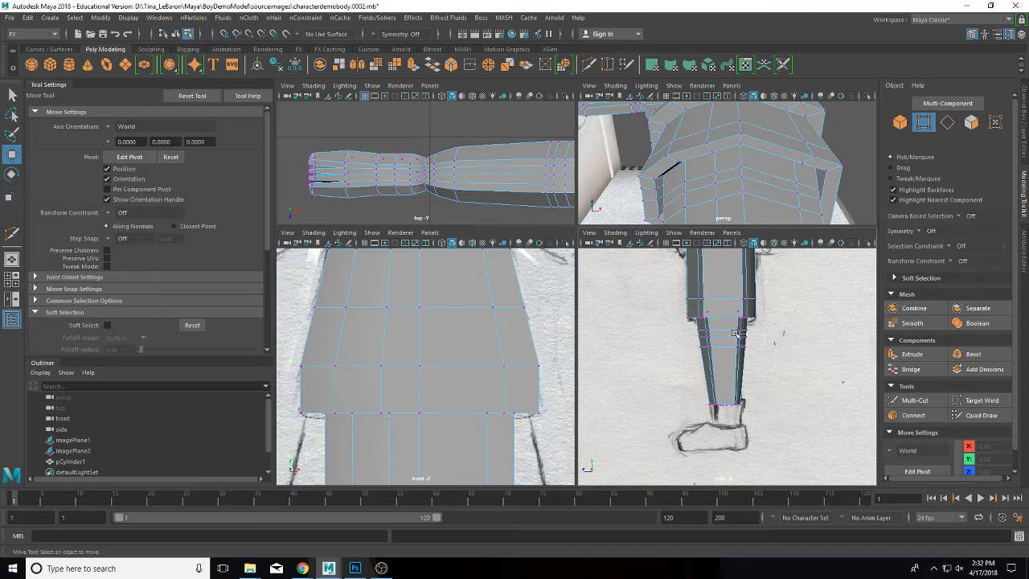
drag(749, 328, 693, 344)
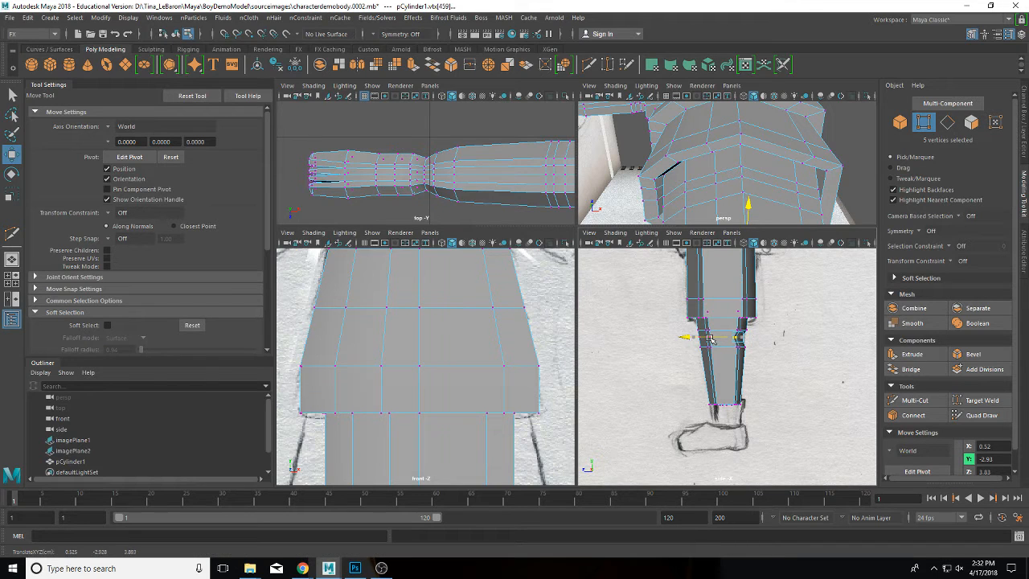
click(711, 338)
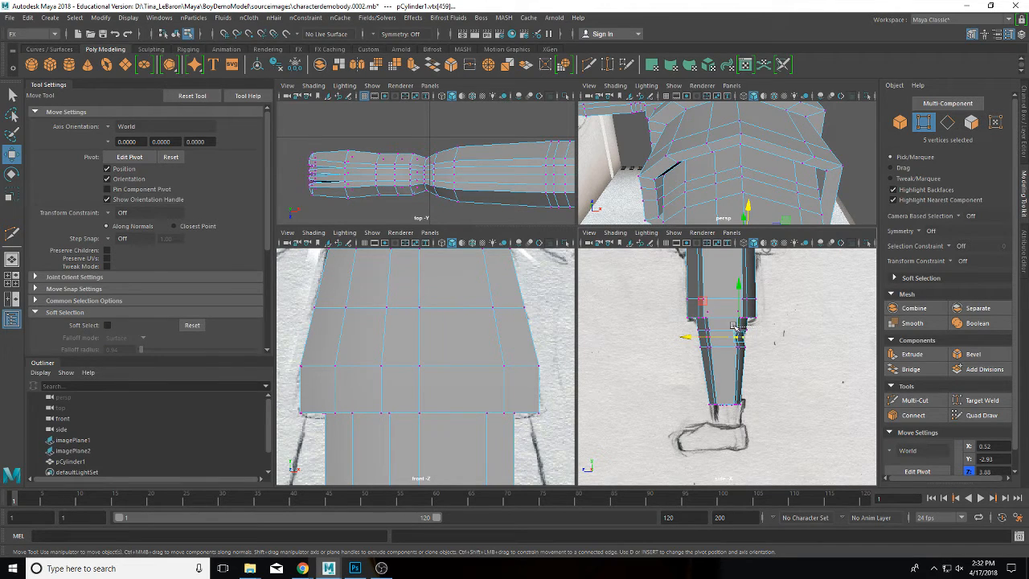
shift+drag(733, 326, 716, 333)
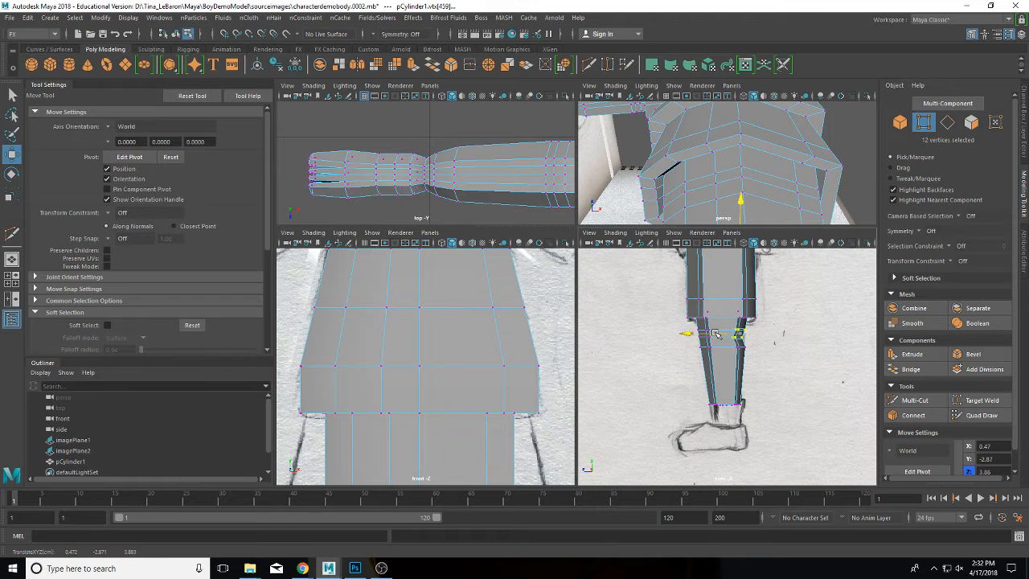
click(753, 344)
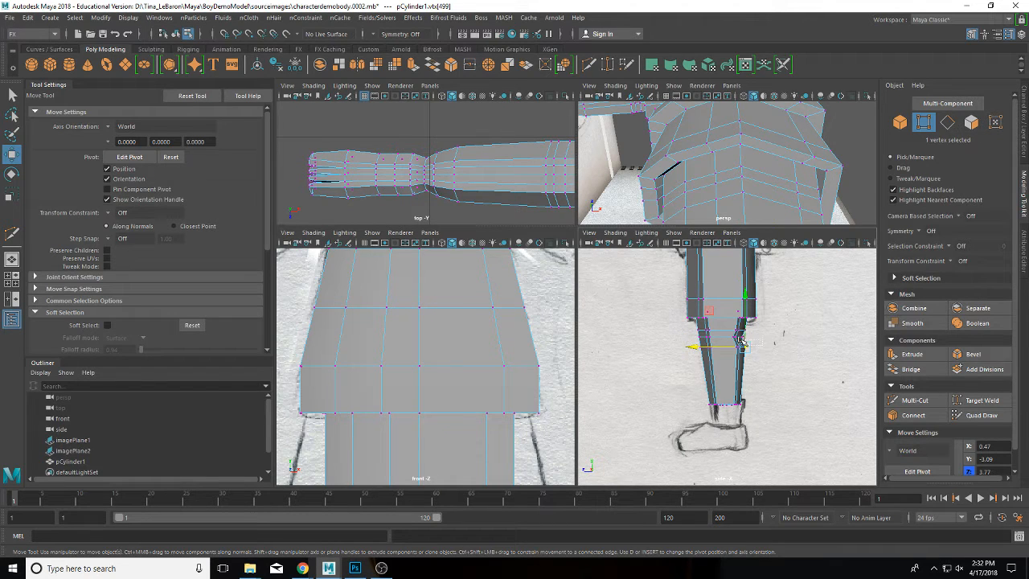
mouse_move(740, 339)
mouse_down()
mouse_move(684, 329)
mouse_move(718, 353)
mouse_move(668, 347)
mouse_up()
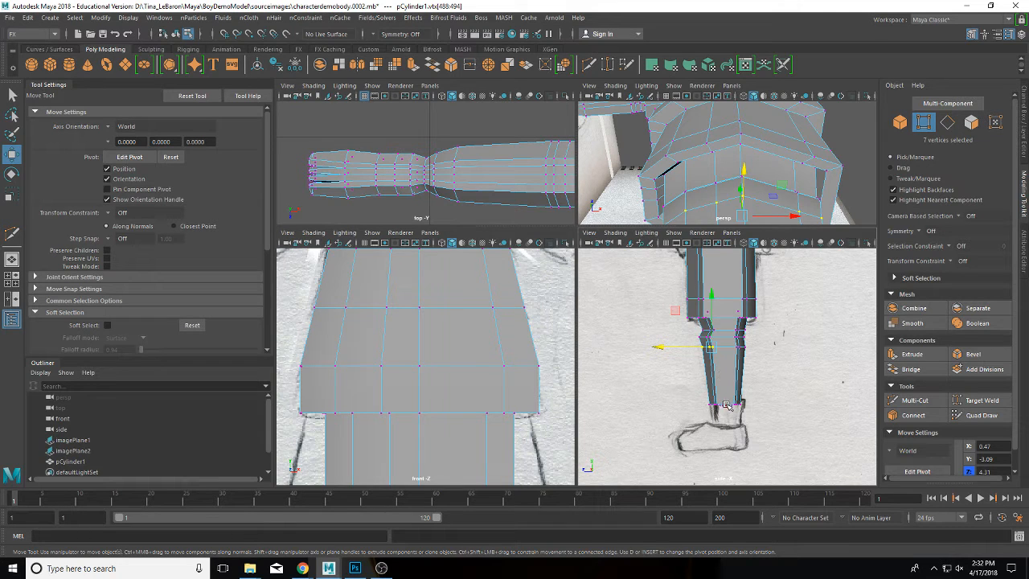
Select the open edge loop at the leg's lower end and extrude it down with Translate Y -0.3 to form the ankle.
right_drag(726, 404, 733, 194)
scroll(763, 425, up, 4)
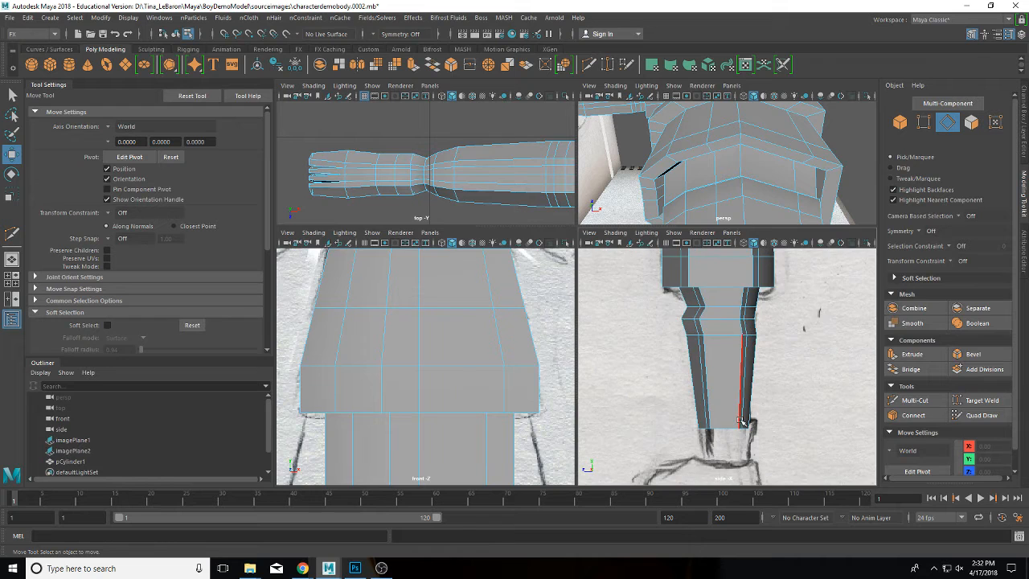
alt+middle_drag(741, 420, 731, 346)
double_click(711, 356)
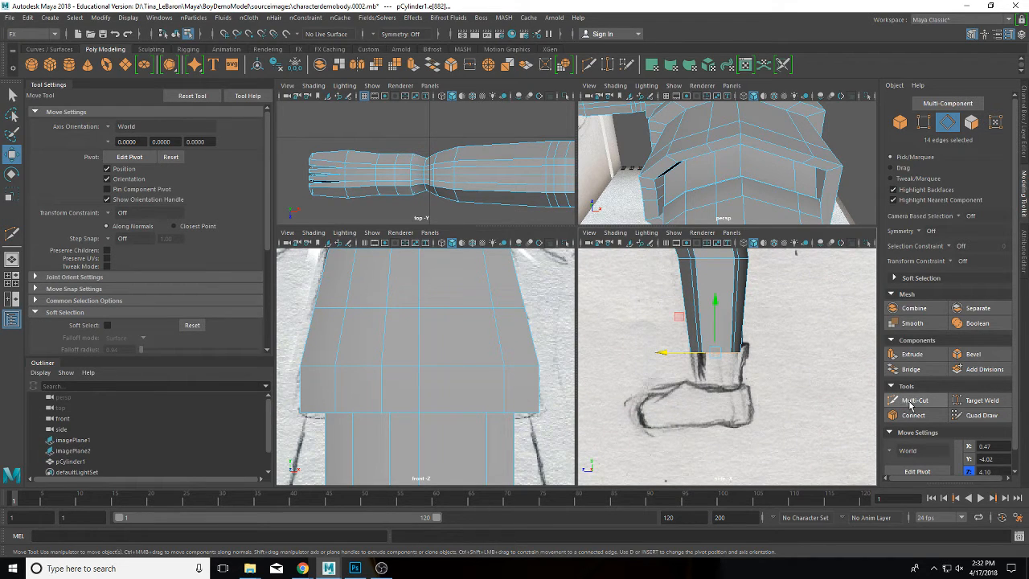
click(912, 355)
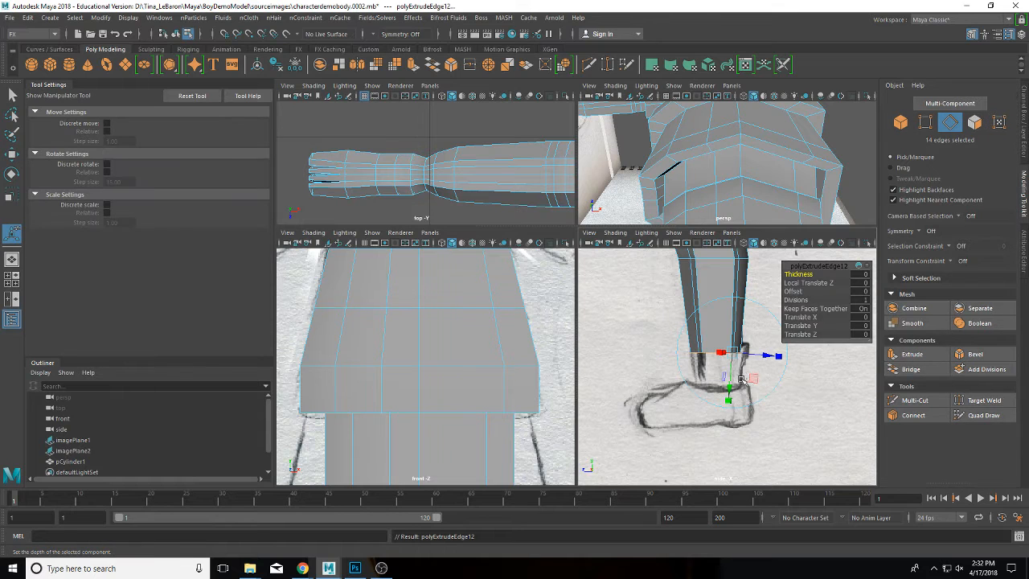
middle_drag(813, 327, 807, 326)
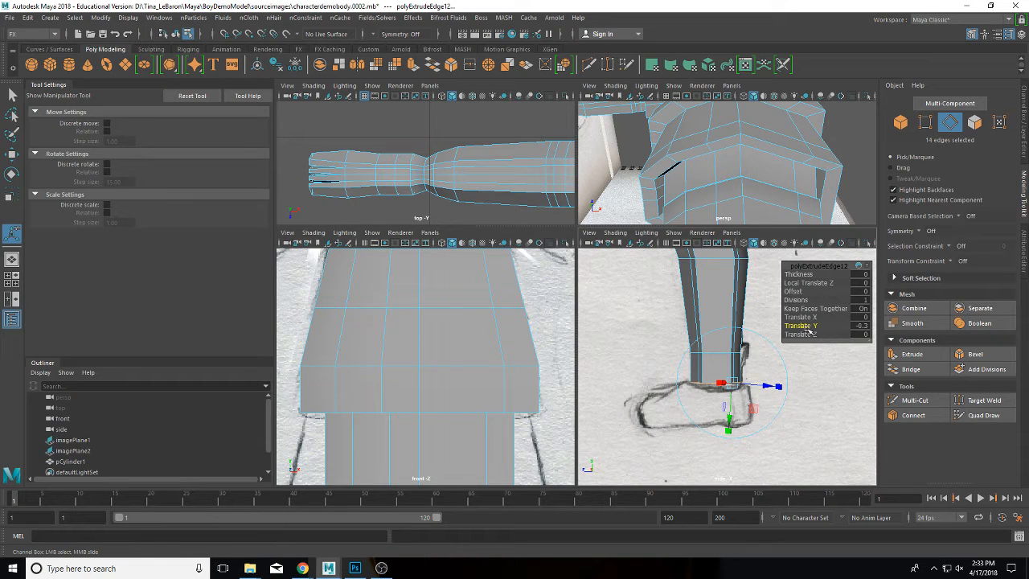
Extrude the ankle edges again with Translate Y -0.4 down to the sole, extrude once more in place and clear the selection.
key(ctrl+e)
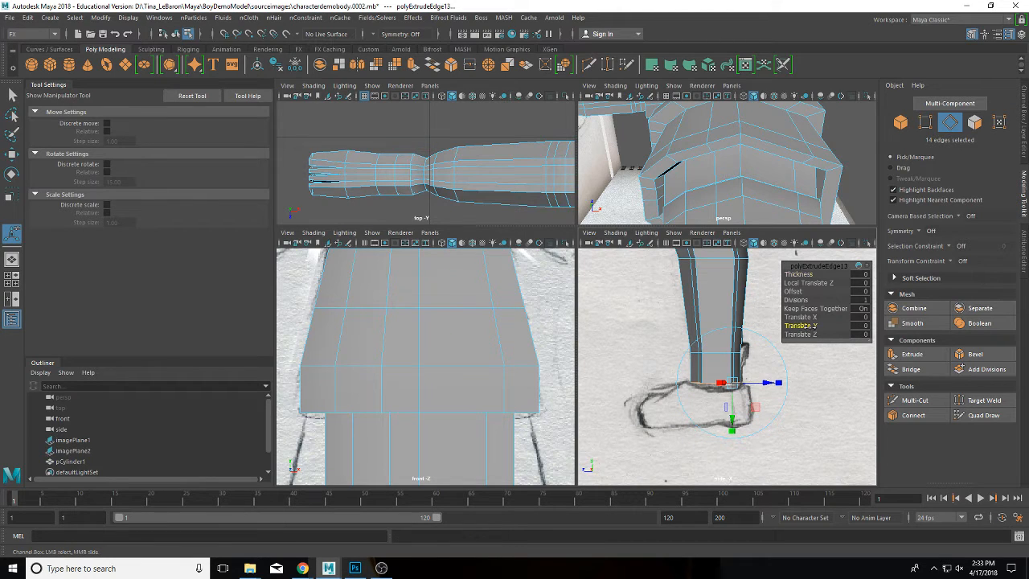
middle_drag(808, 328, 805, 327)
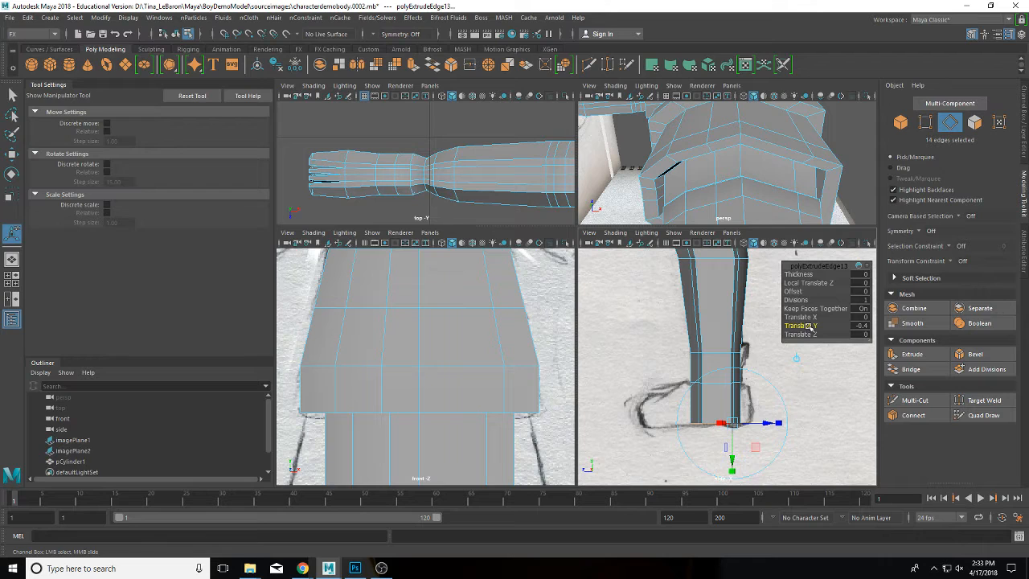
key(ctrl+e)
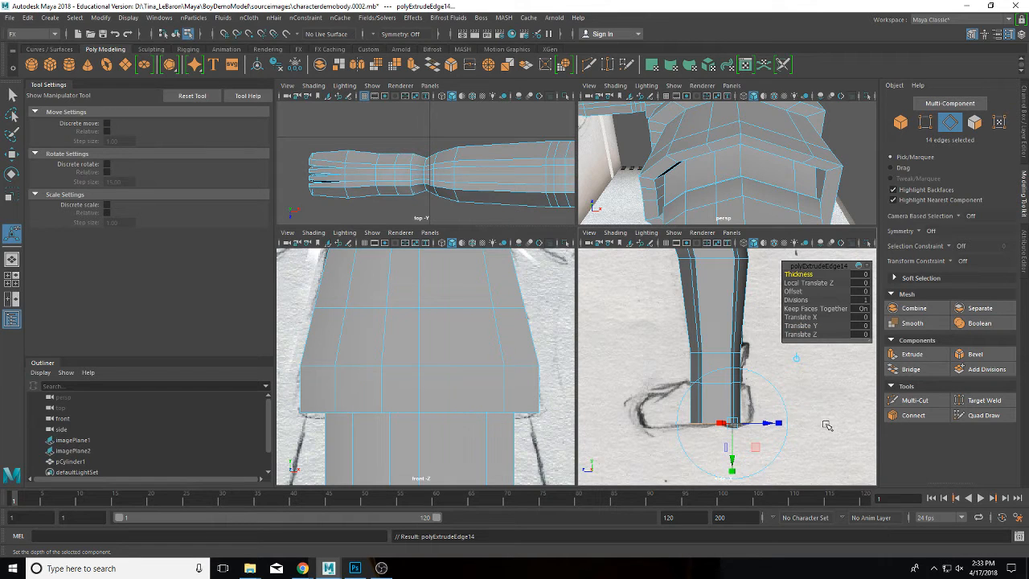
click(827, 425)
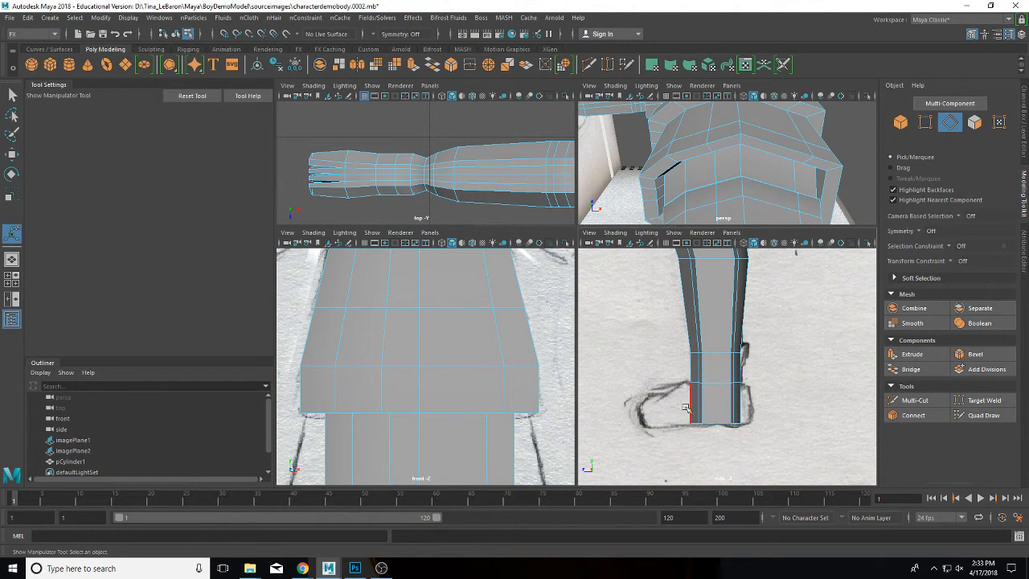
Select the ring of faces between ankle and sole and extrude it outward with a Thickness of 0.1.
drag(675, 400, 757, 402)
right_drag(700, 399, 700, 254)
drag(685, 410, 752, 392)
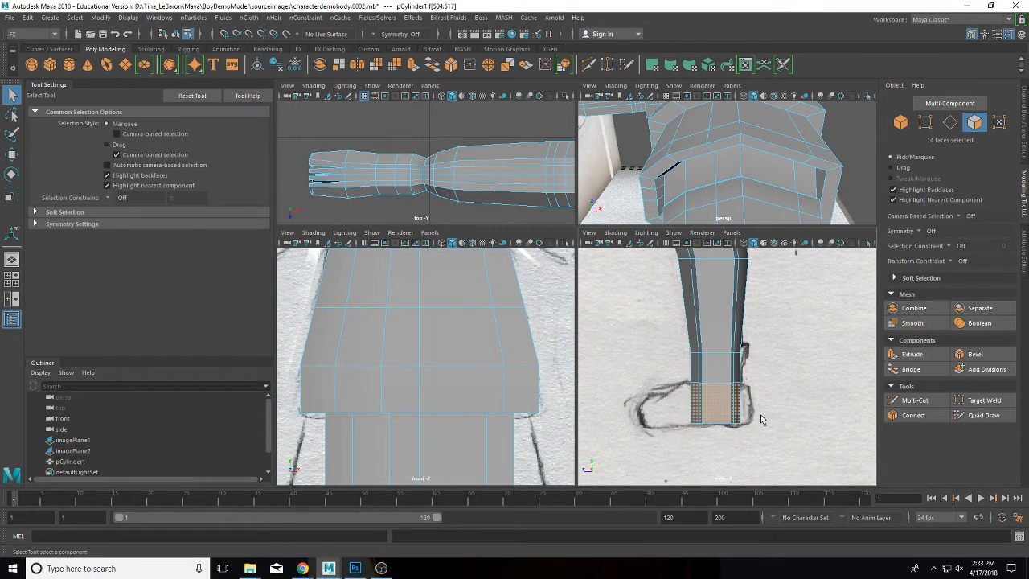
click(912, 354)
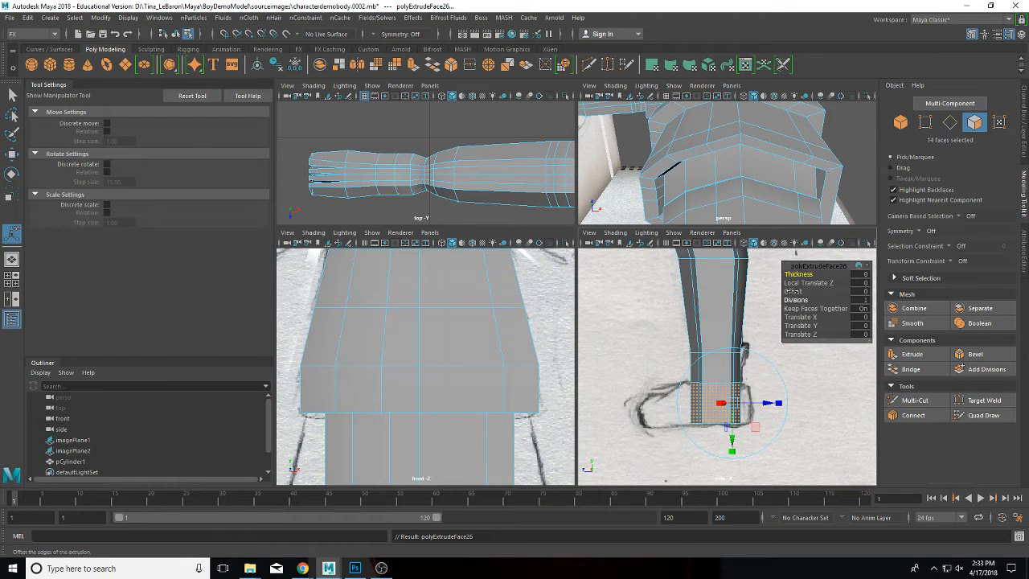
drag(796, 274, 797, 274)
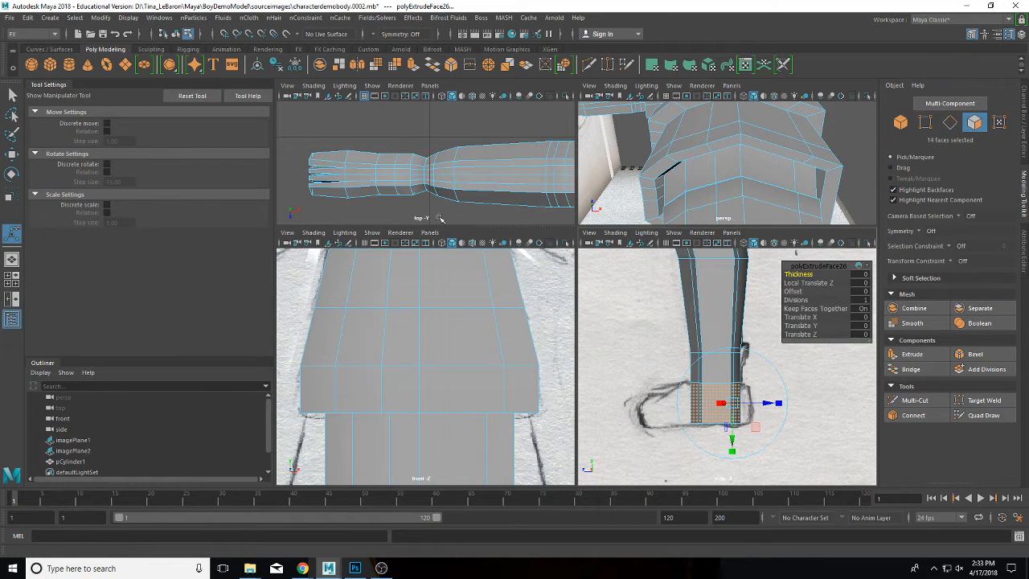
drag(798, 275, 802, 275)
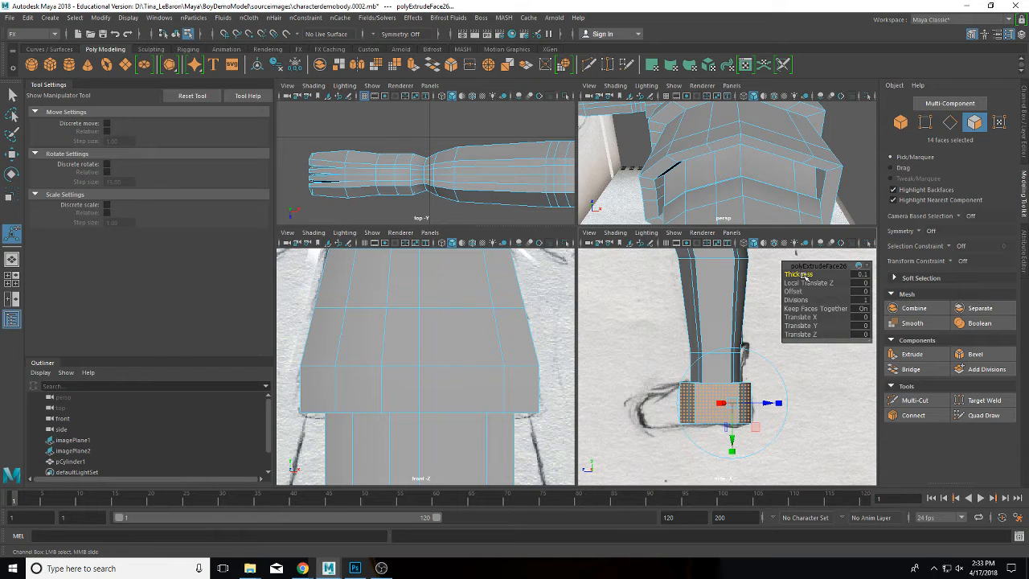
Move the extruded shoe faces down to about Y -4.61, giving the shoe a sloped upper rim.
key(w)
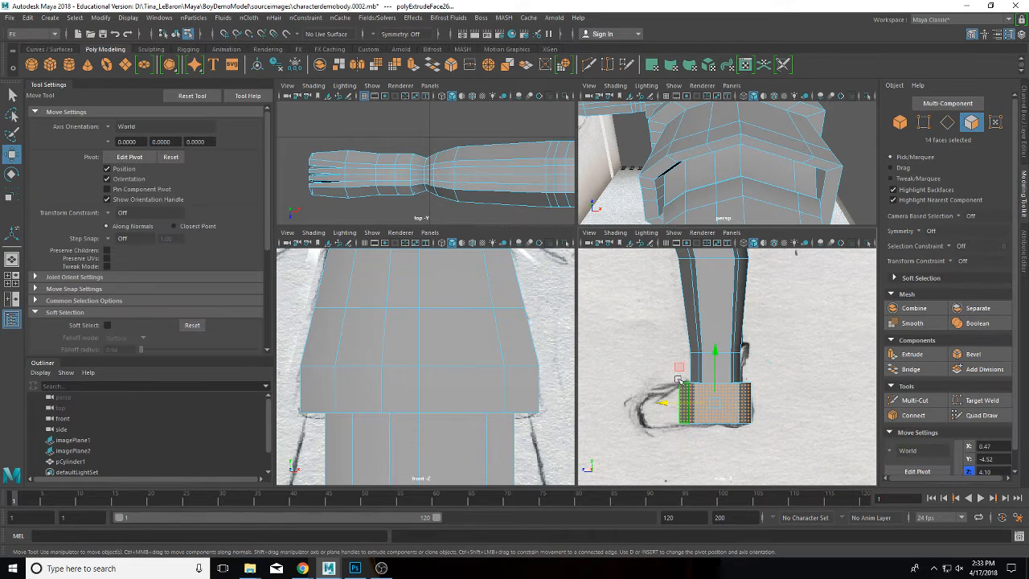
drag(716, 360, 715, 368)
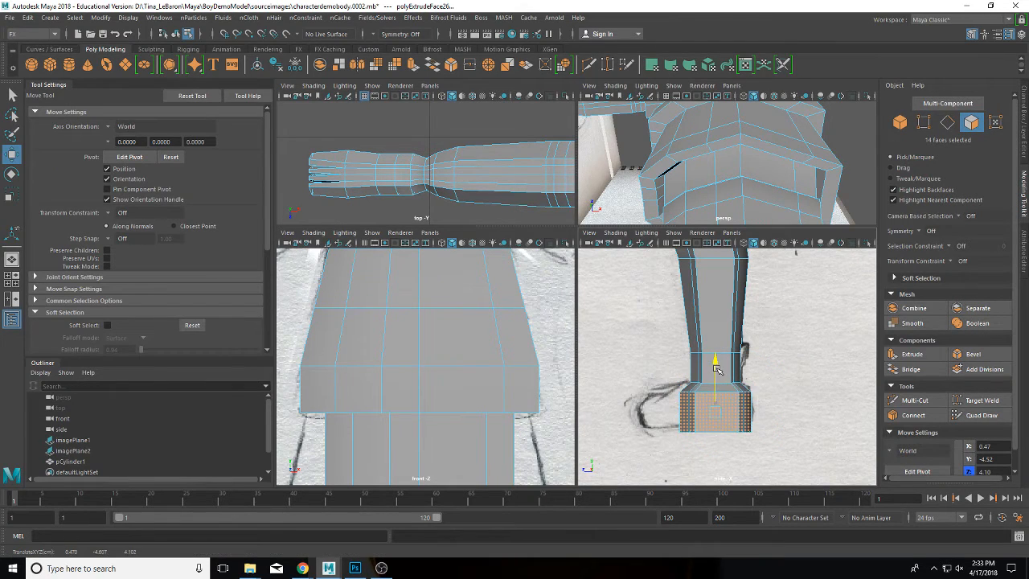
scroll(426, 330, down, 5)
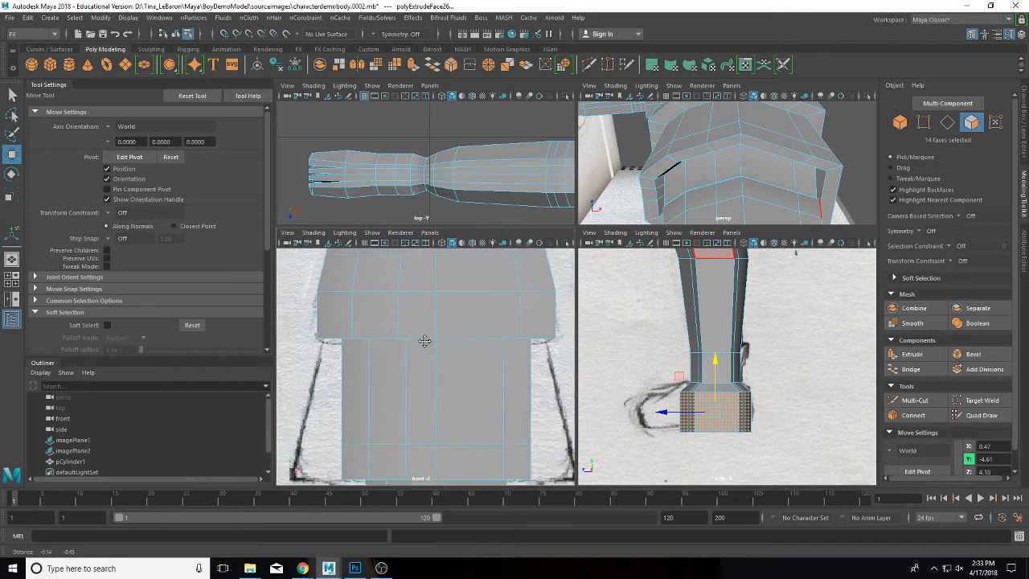
scroll(448, 361, down, 4)
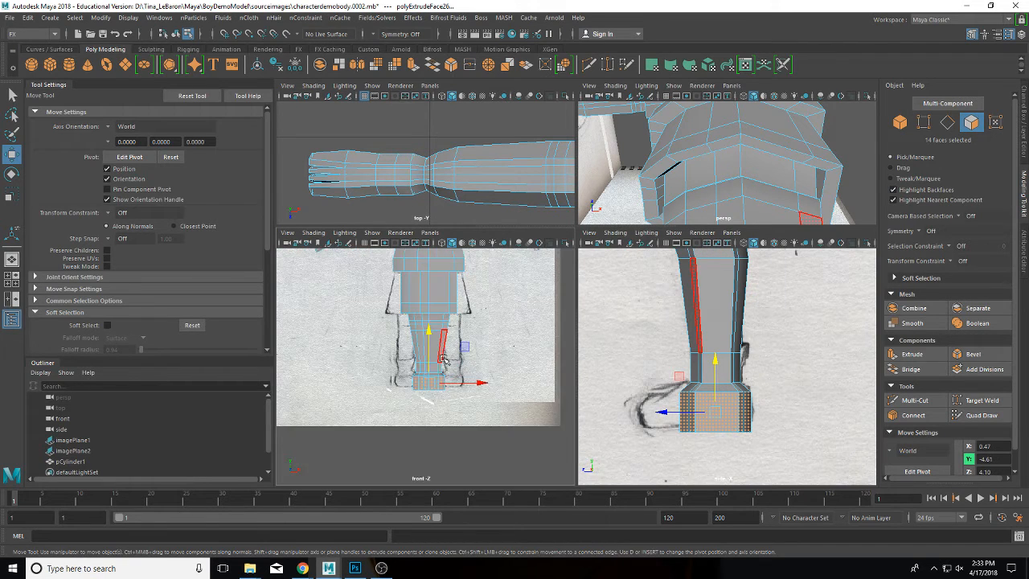
scroll(442, 356, up, 2)
scroll(441, 354, up, 2)
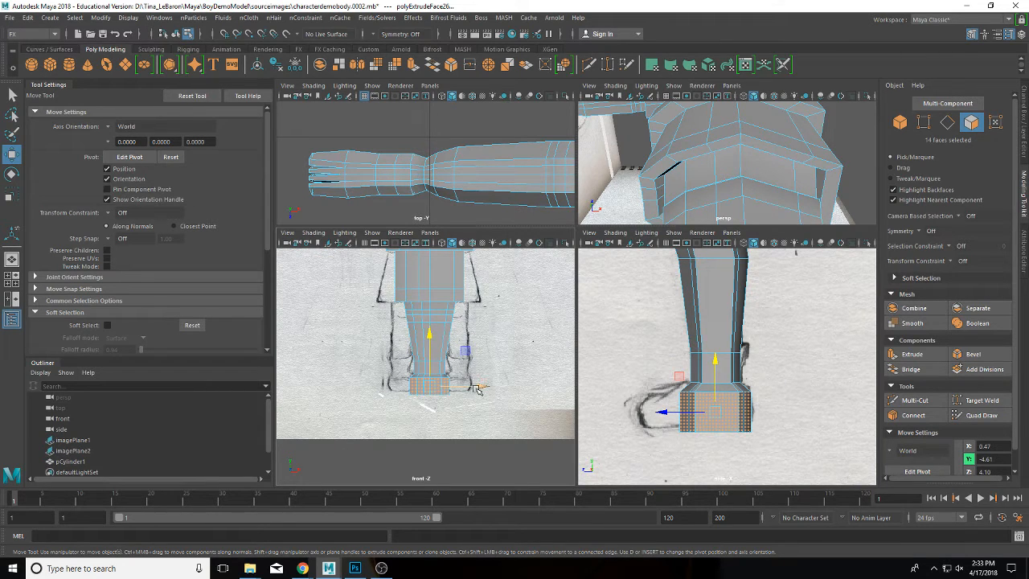
drag(476, 386, 452, 387)
key(ctrl+z)
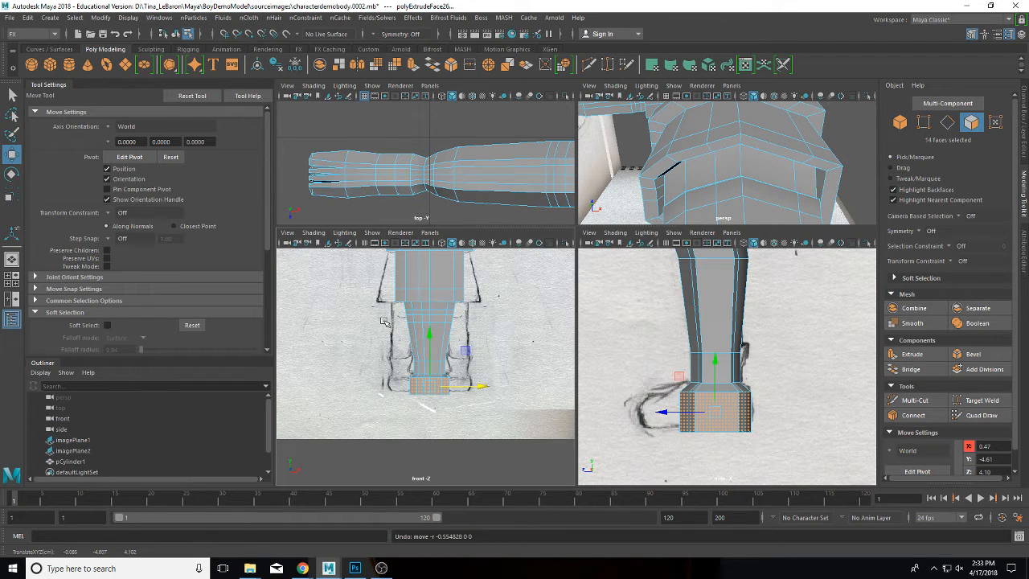
click(474, 407)
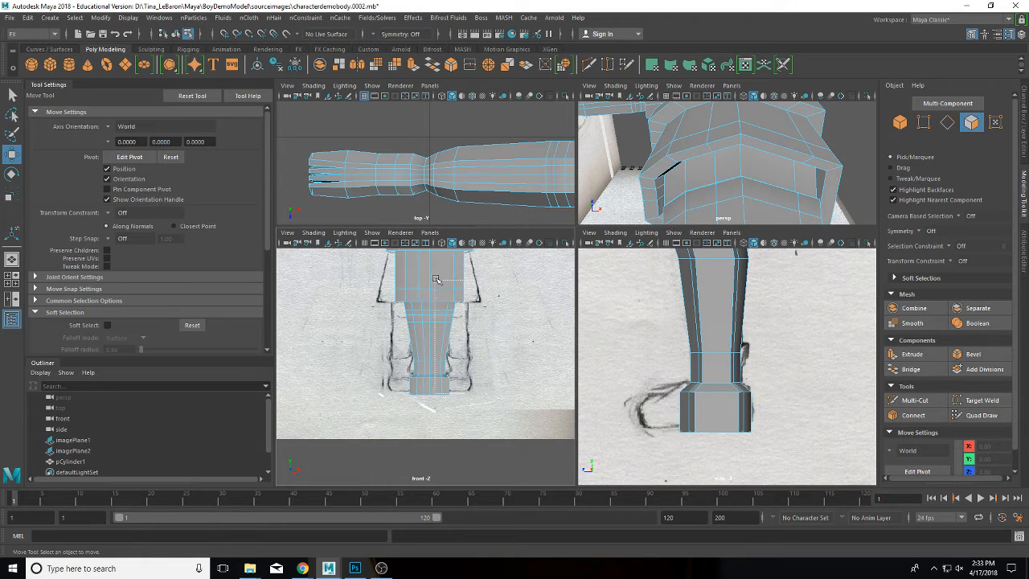
Select one half of the lower body's faces, deselect the shorts faces above, and delete the remaining leg and shoe faces.
drag(435, 257, 436, 258)
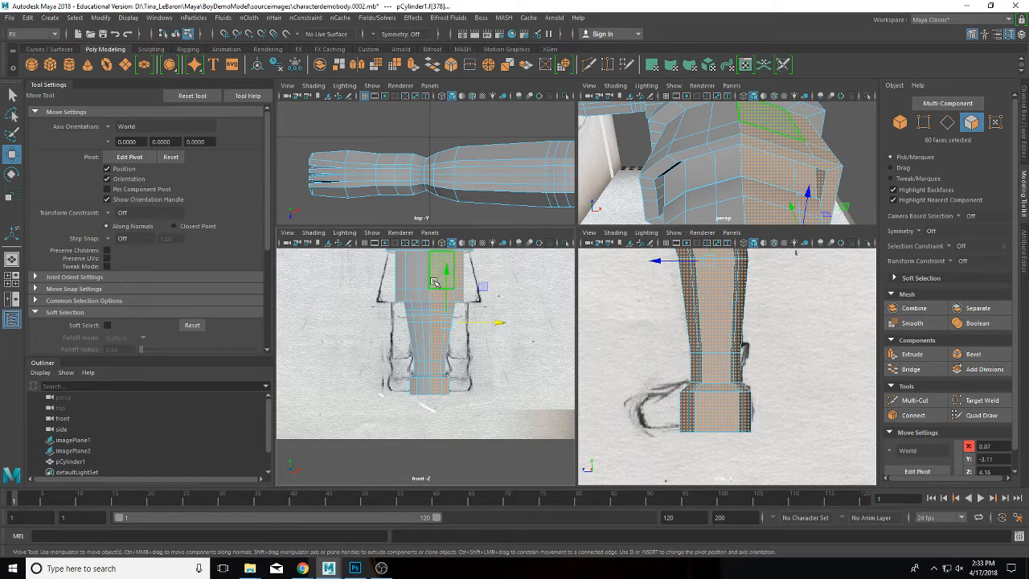
key(Delete)
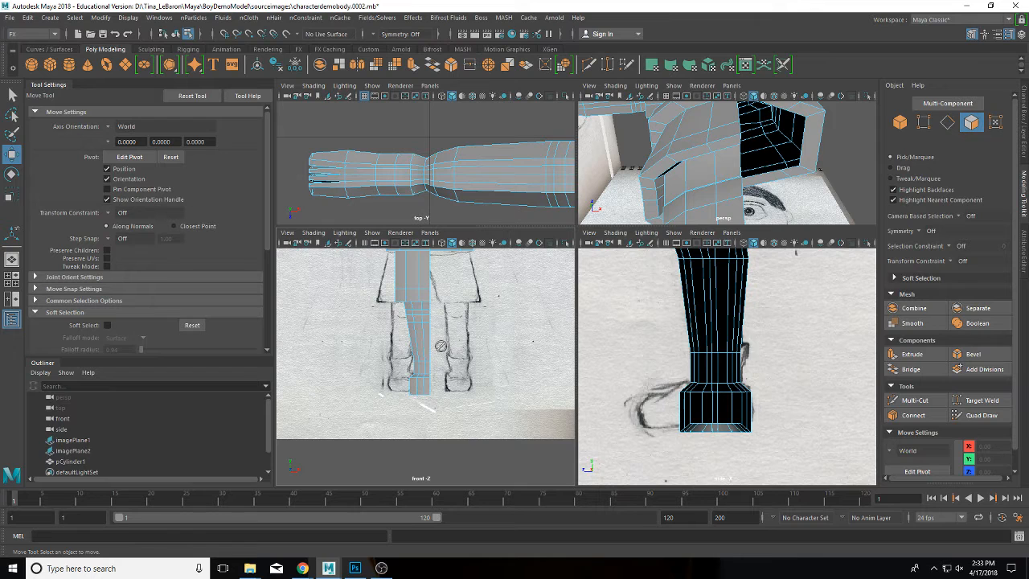
alt+drag(436, 346, 429, 347)
alt+drag(684, 195, 756, 200)
click(760, 199)
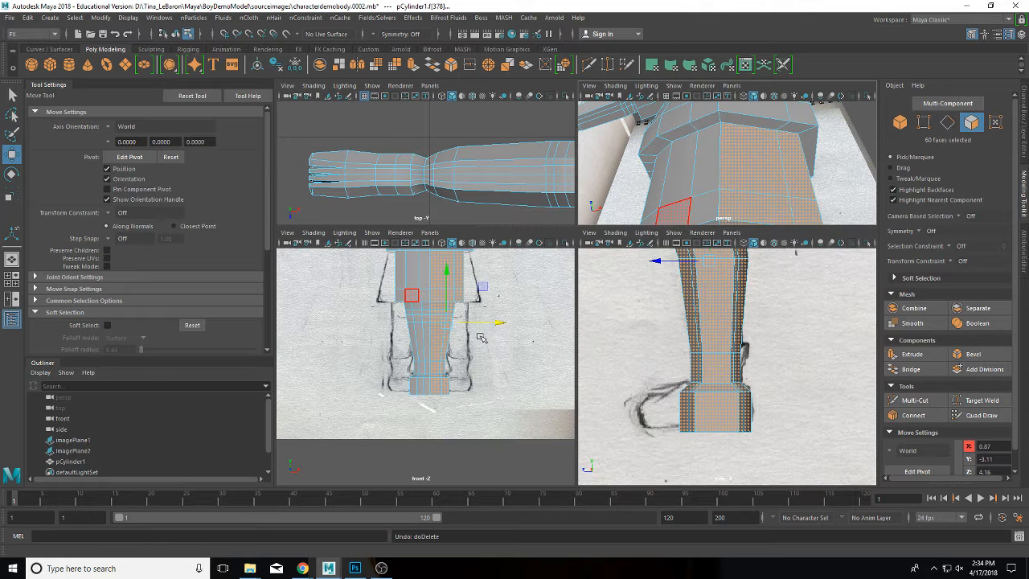
drag(463, 379, 435, 294)
click(443, 306)
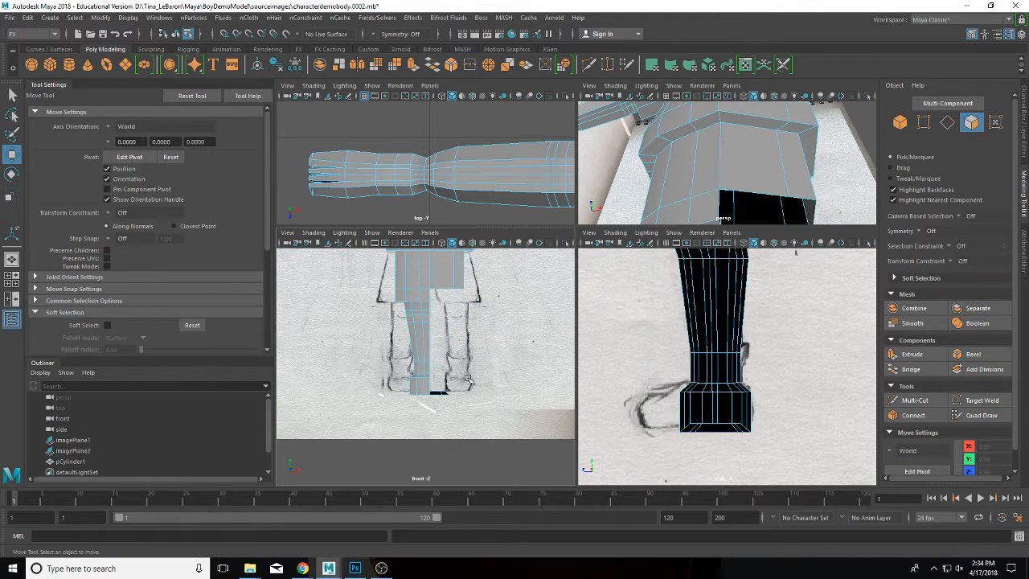
Select the sole vertices, enable Soft Select with Surface falloff radius 3.76, and move them sideways to line the leg up with the drawn leg.
right_click(414, 374)
right_drag(412, 370, 378, 227)
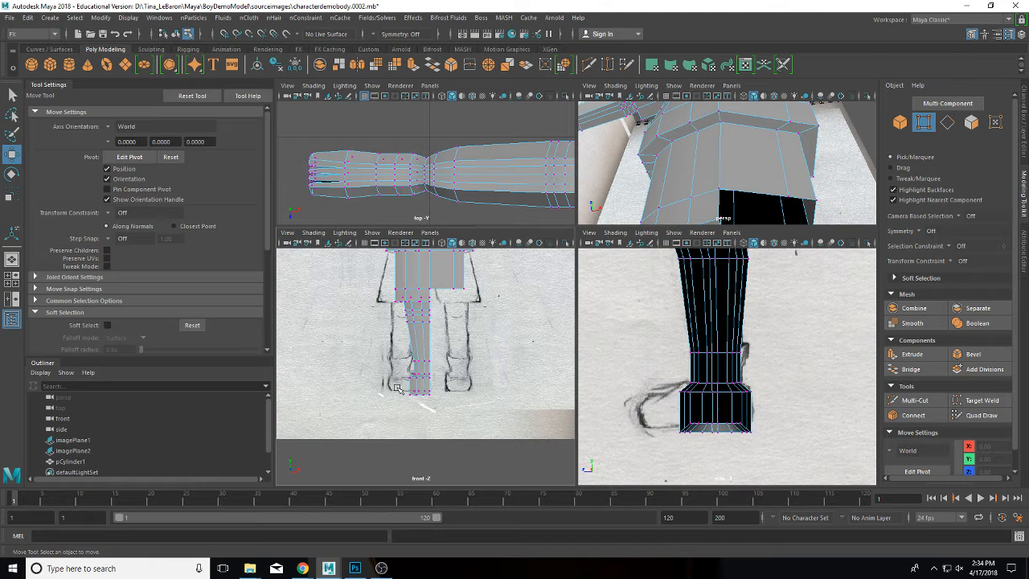
drag(398, 388, 442, 414)
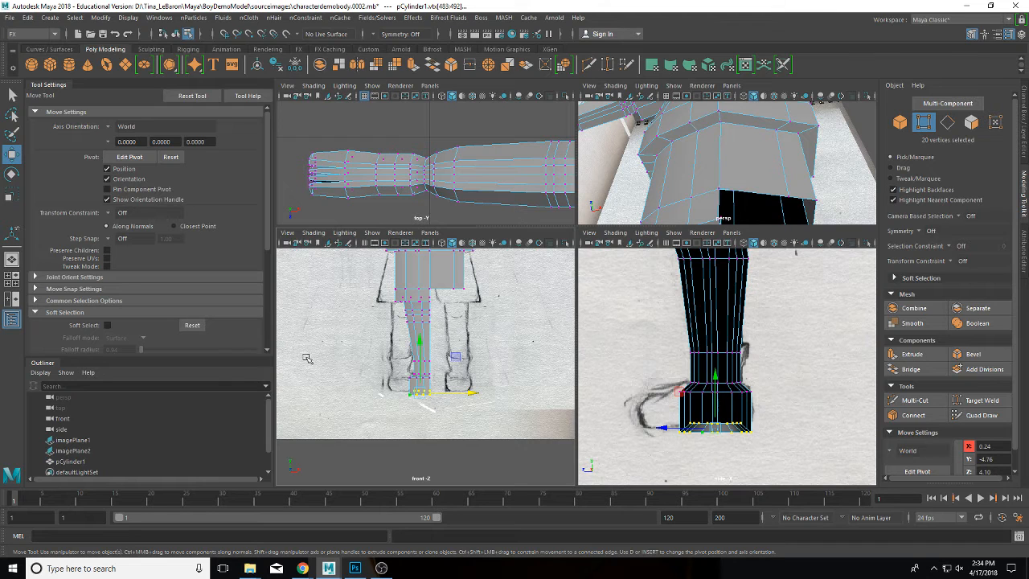
click(107, 325)
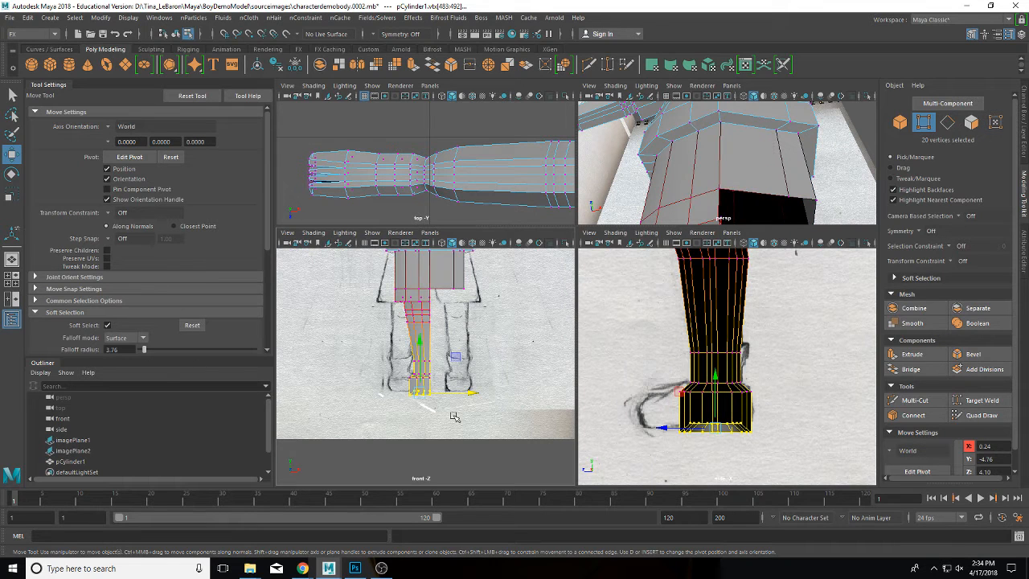
middle_drag(473, 396, 446, 395)
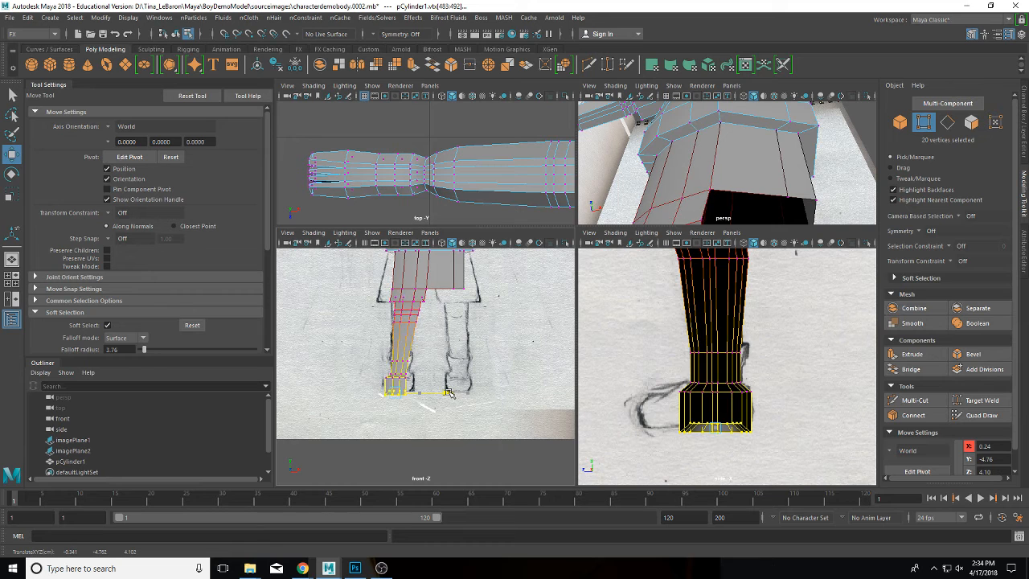
Turn off Soft Select and move the front crotch vertex back to the body's centre line at X 0.47.
click(443, 320)
click(428, 289)
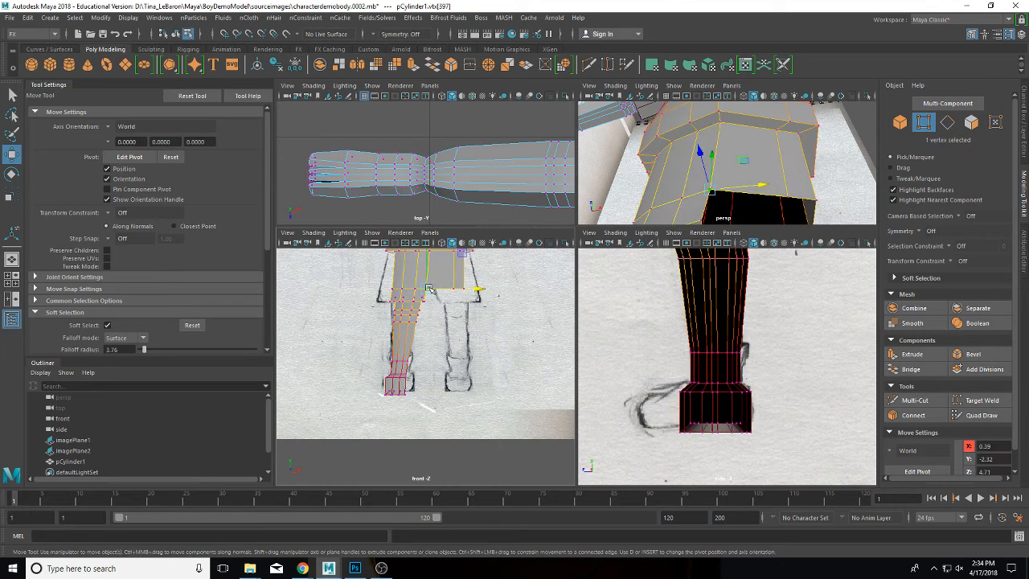
click(110, 326)
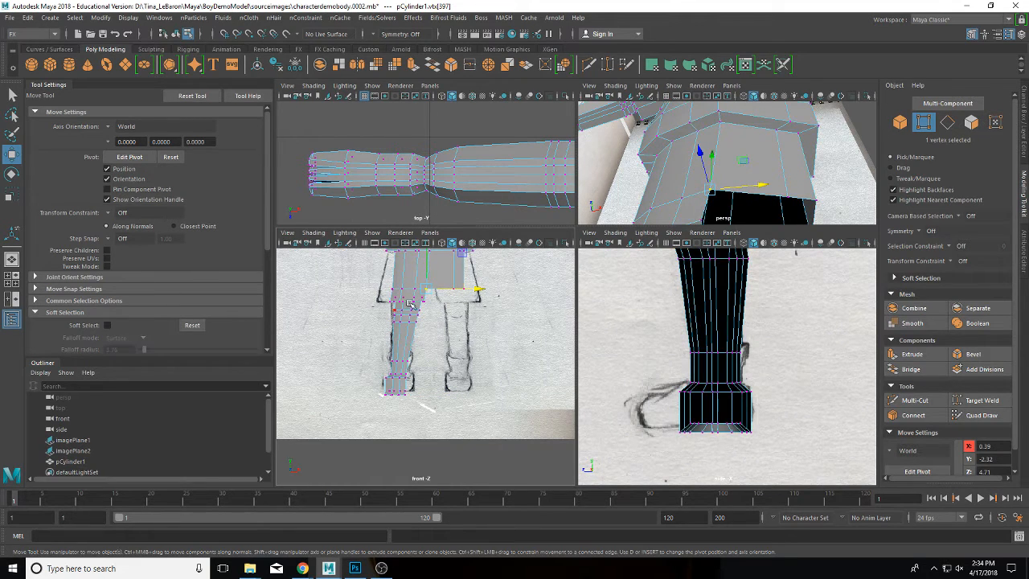
drag(483, 291, 482, 290)
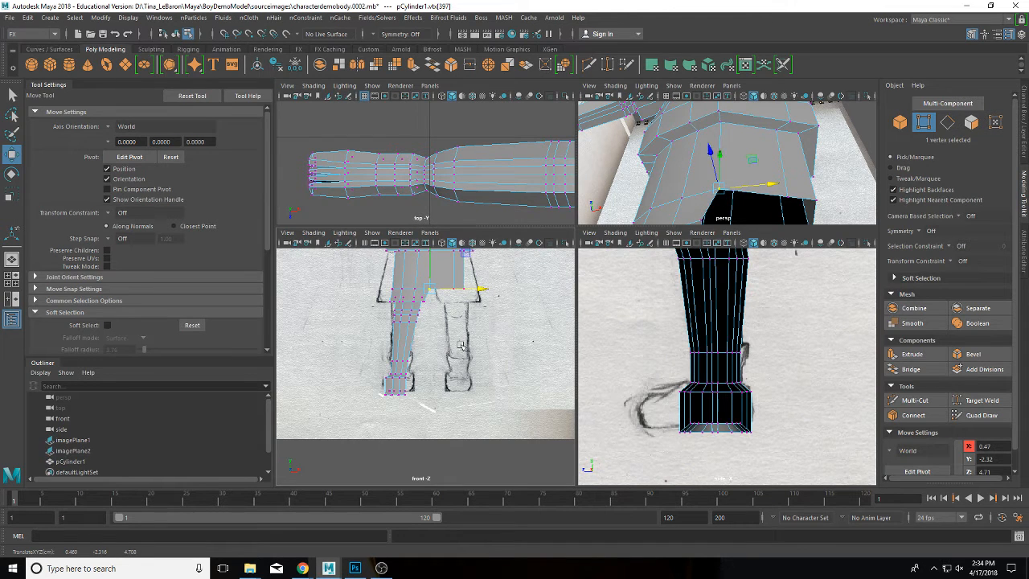
alt+drag(460, 351, 440, 359)
alt+drag(764, 201, 664, 183)
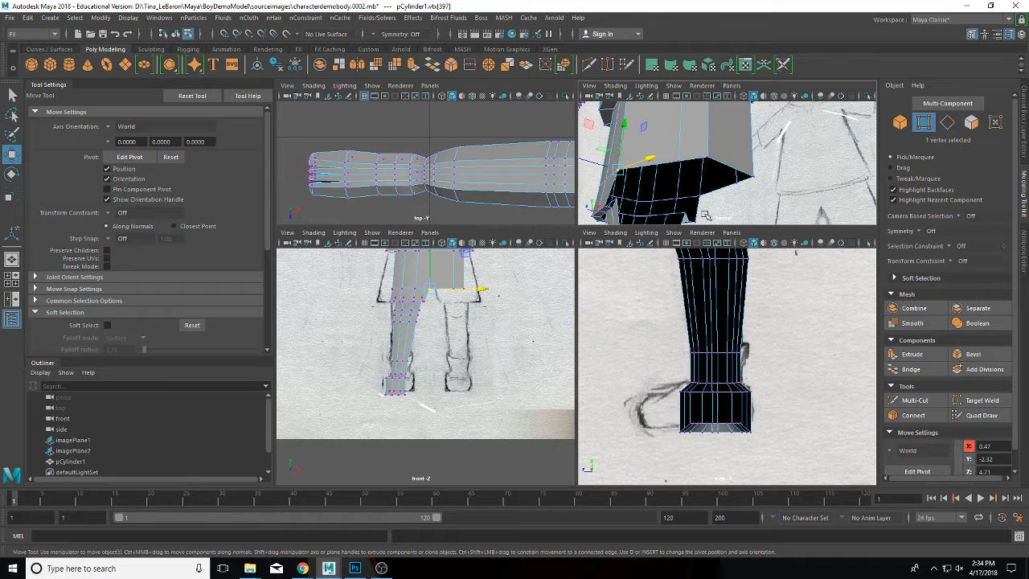
key(ctrl+z)
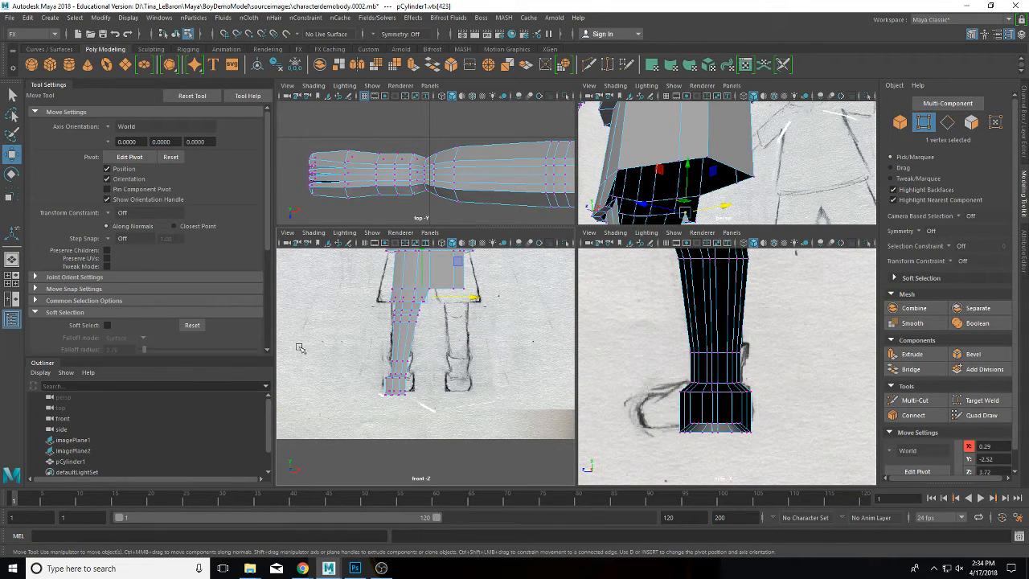
Select the open border edges along the cut inner side of the leg and bridge them with Divisions 1 and Taper 0.9.
right_drag(419, 224, 415, 197)
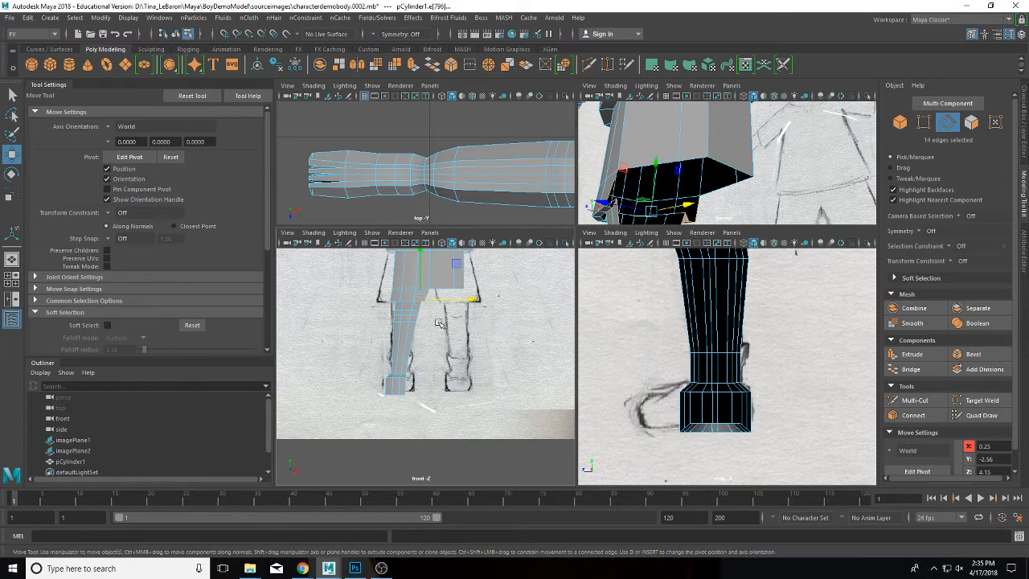
click(427, 293)
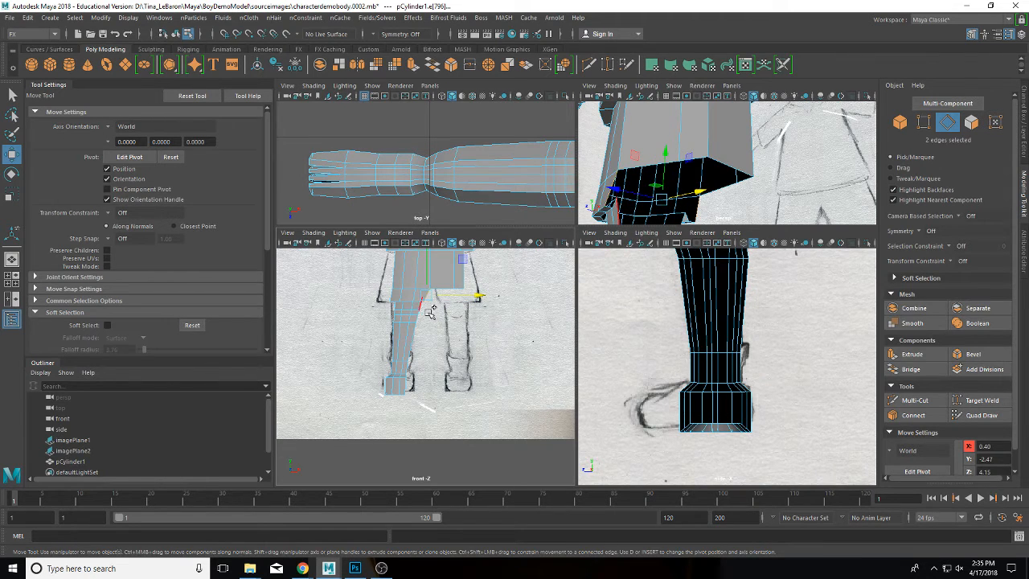
shift+click(418, 307)
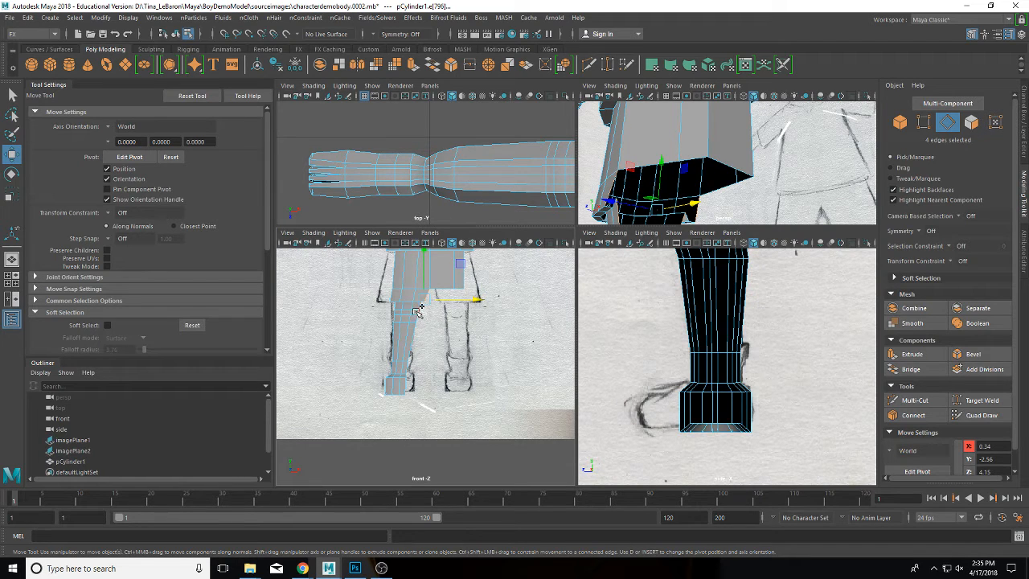
shift+drag(416, 310, 426, 320)
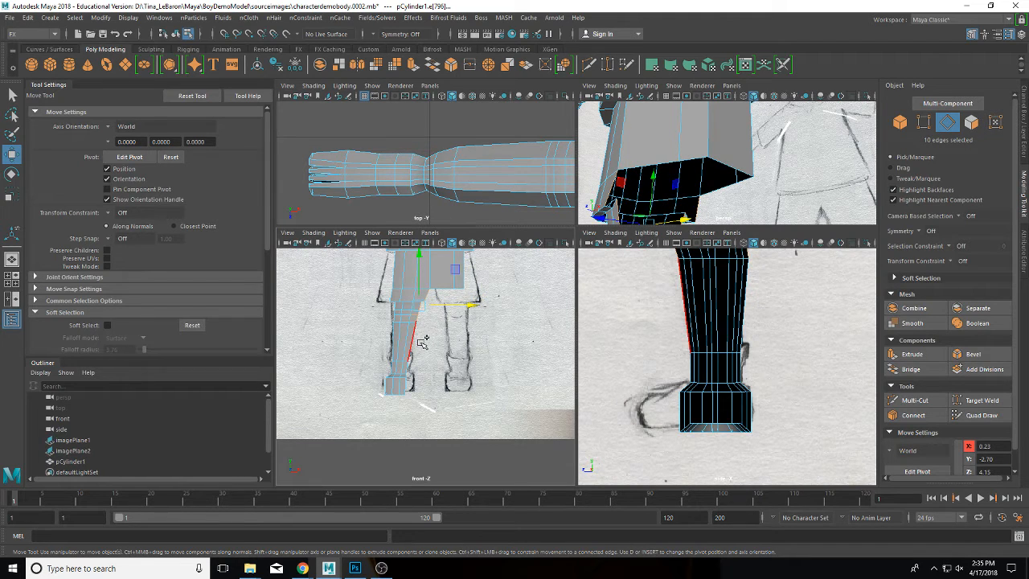
shift+click(410, 342)
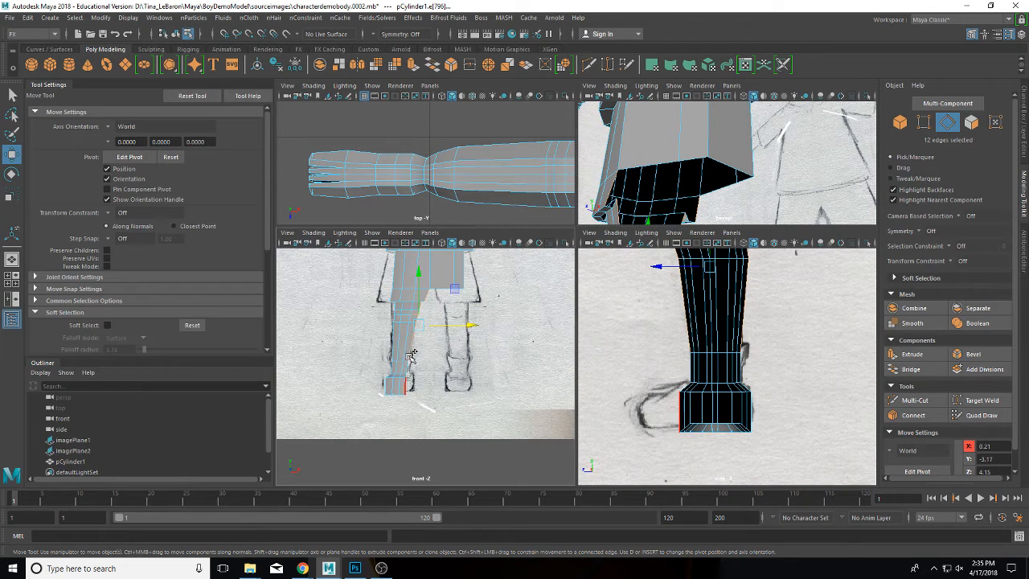
shift+click(411, 356)
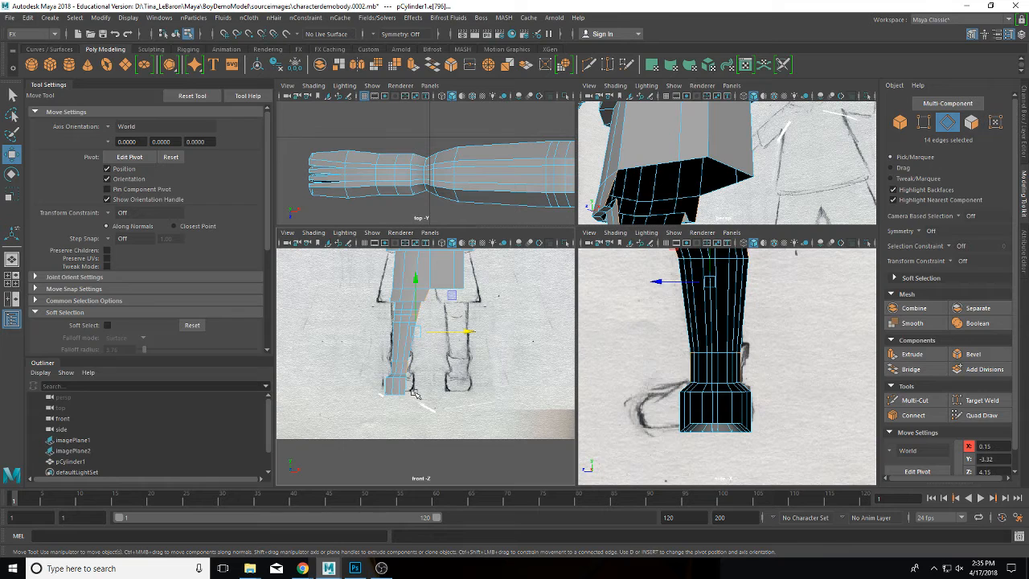
shift+double_click(406, 372)
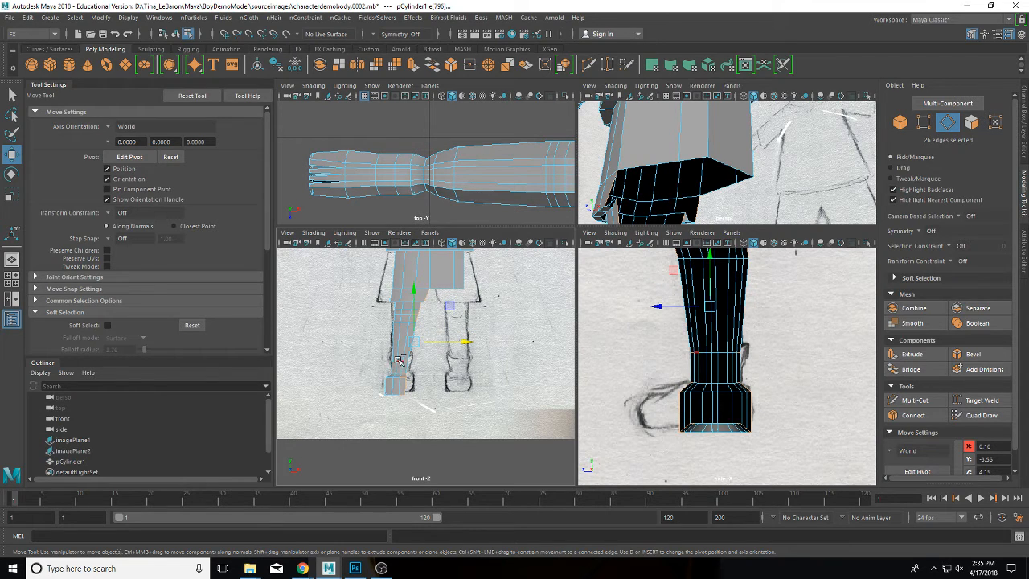
ctrl+drag(403, 387, 403, 387)
ctrl+drag(392, 386, 402, 398)
shift+drag(422, 346, 414, 349)
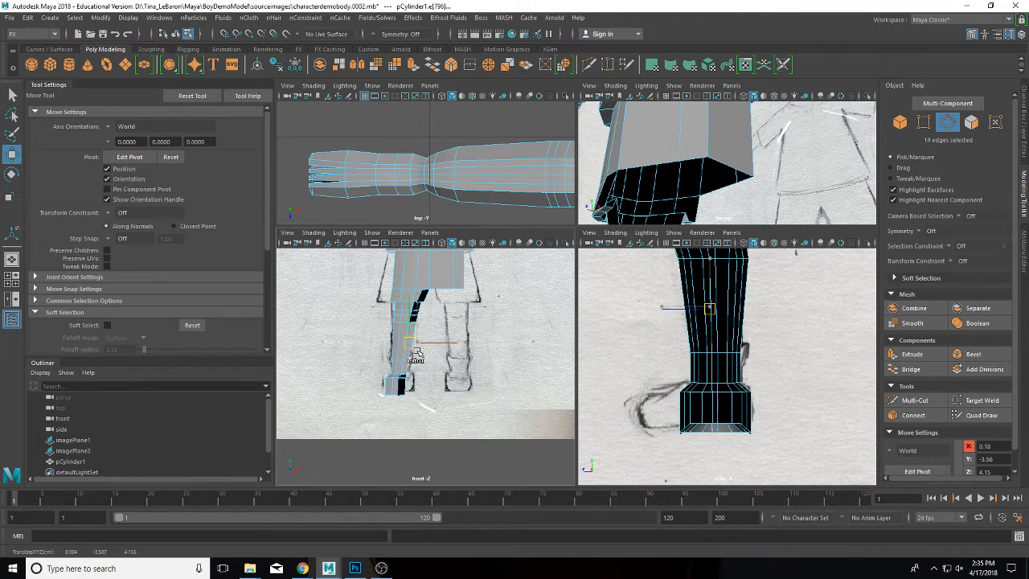
key(ctrl+z)
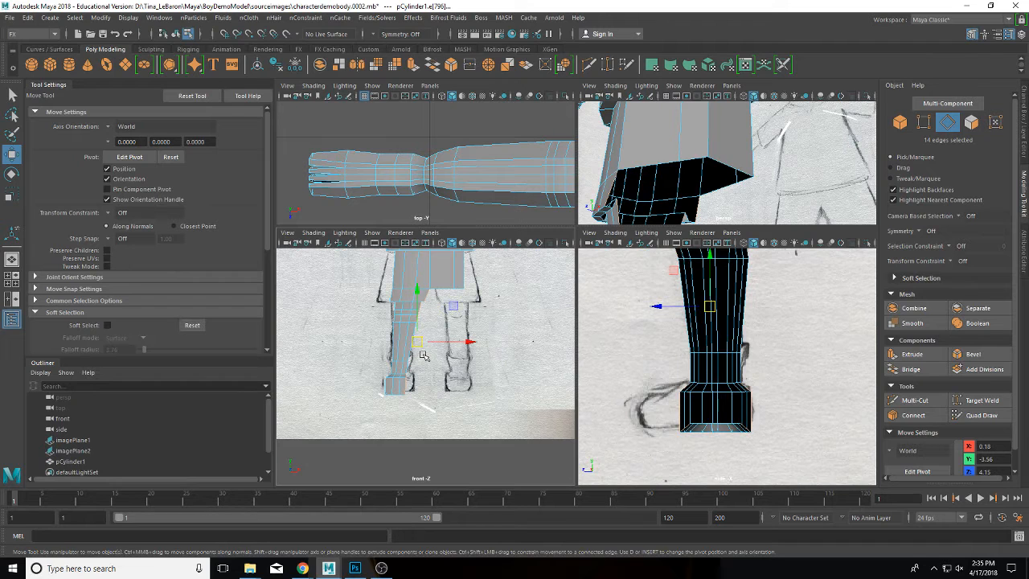
shift+drag(404, 361, 414, 372)
click(911, 369)
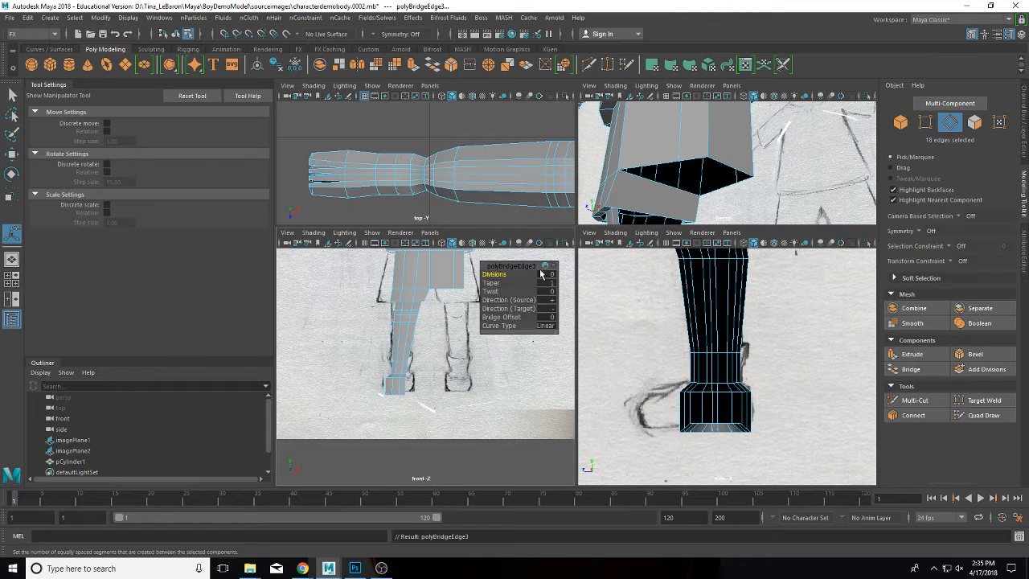
click(493, 283)
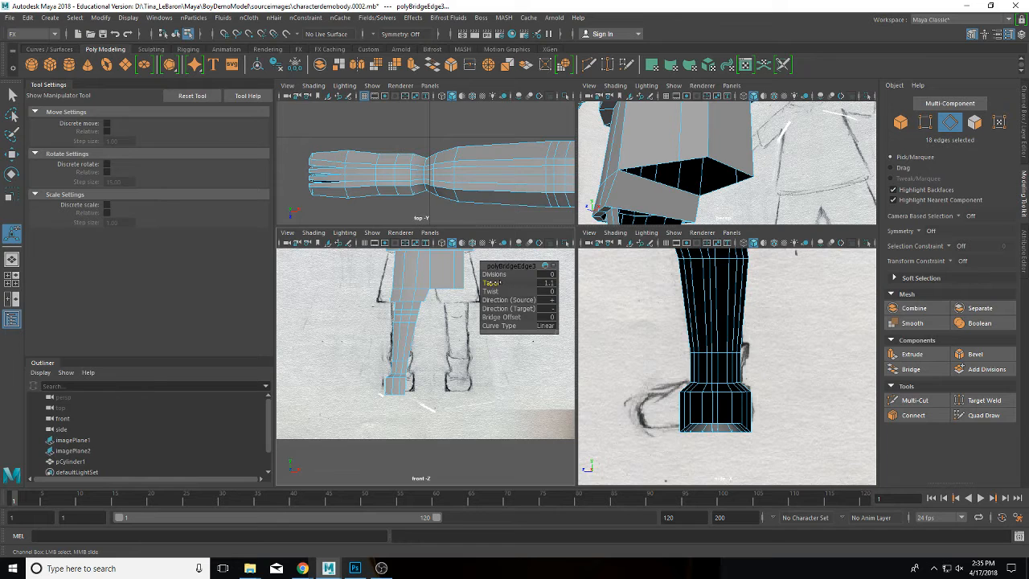
click(495, 274)
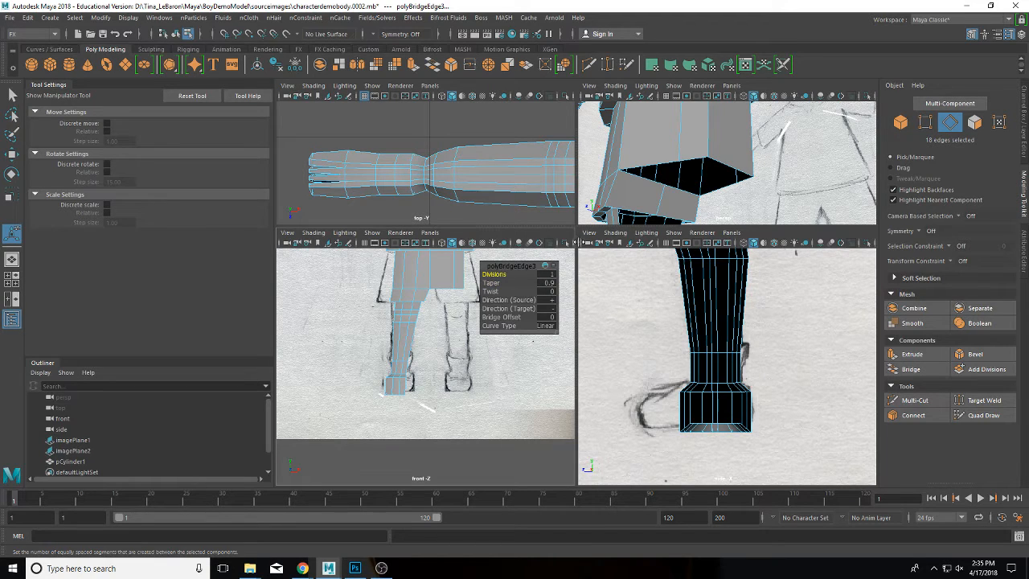
Bridge the two long opposite border edges of the open inner leg between knee and ankle with Divisions 1.
alt+middle_drag(709, 210, 702, 156)
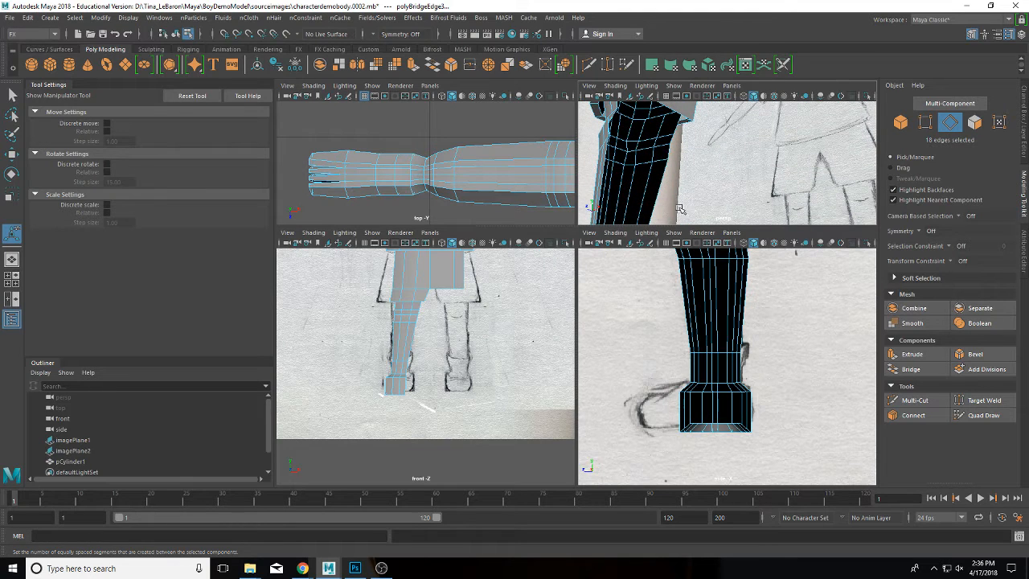
click(599, 191)
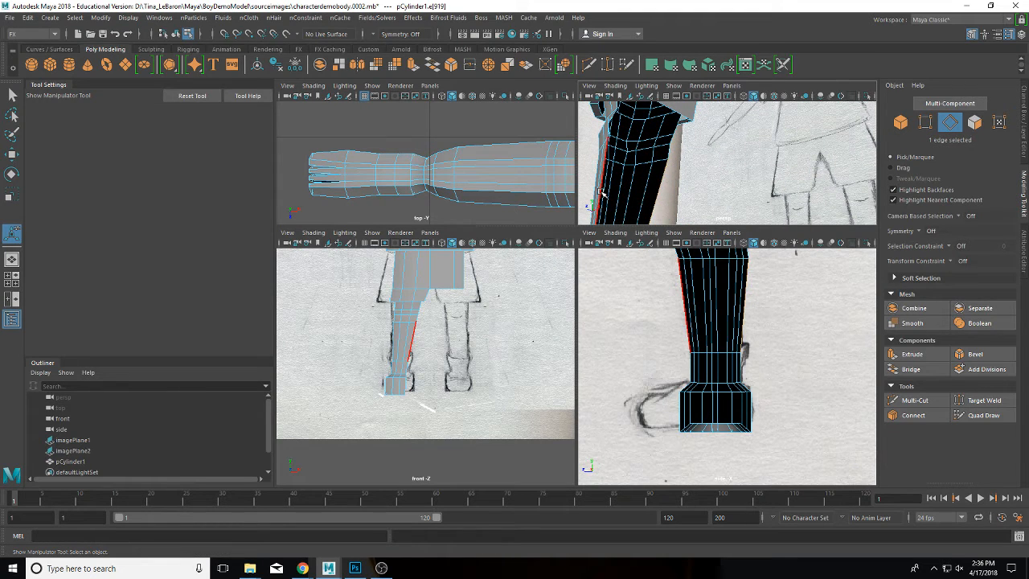
shift+click(604, 192)
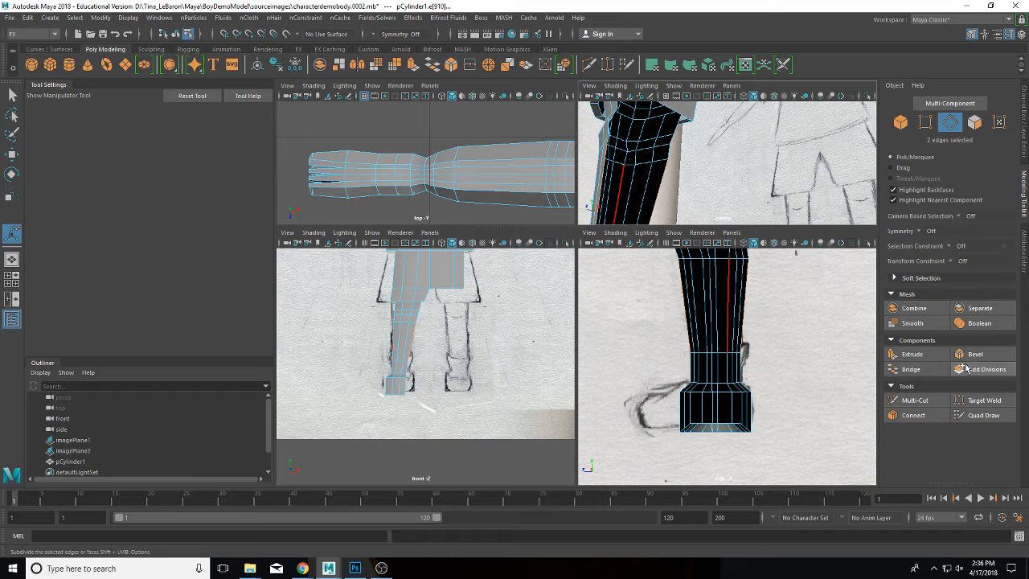
click(912, 369)
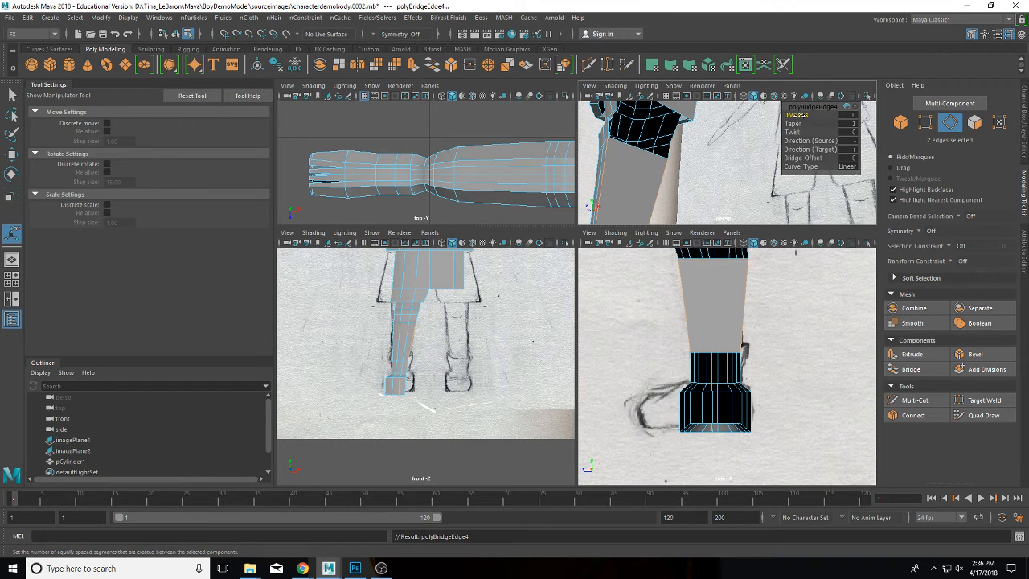
drag(797, 116, 803, 115)
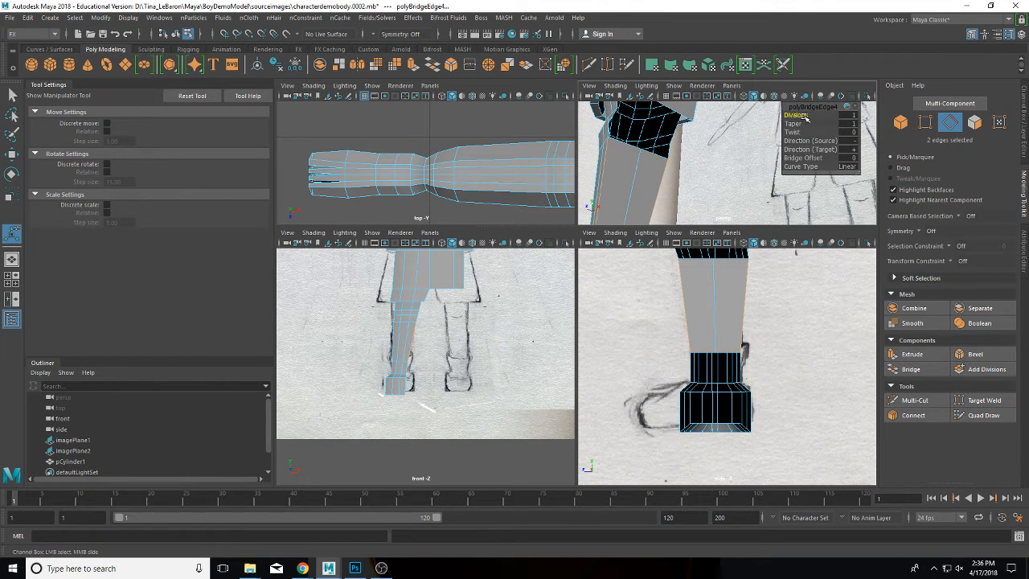
Bridge the short opposite border edges just above the closed lower leg panel, at the inner knee, with Divisions 1.
click(613, 136)
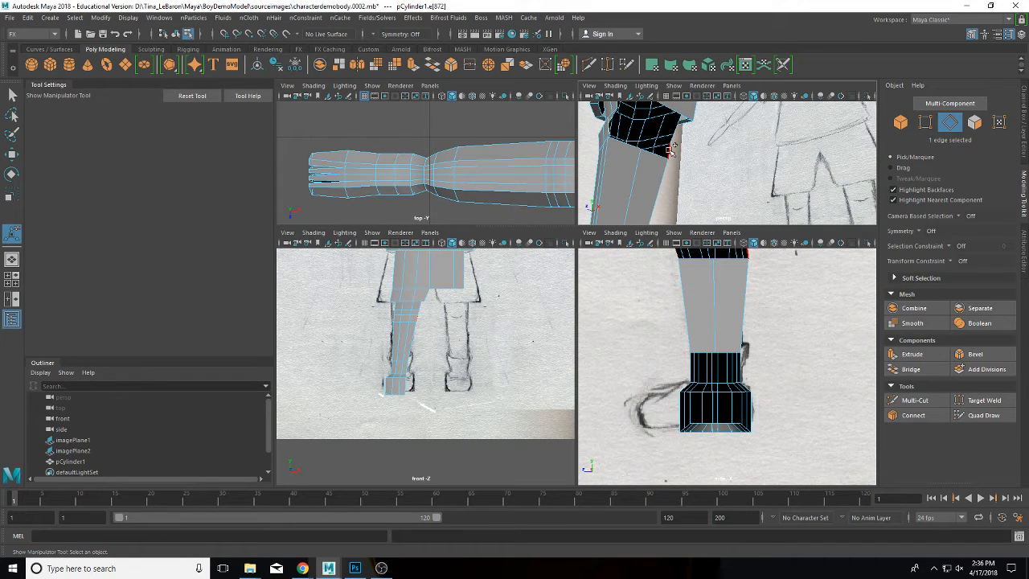
key(g)
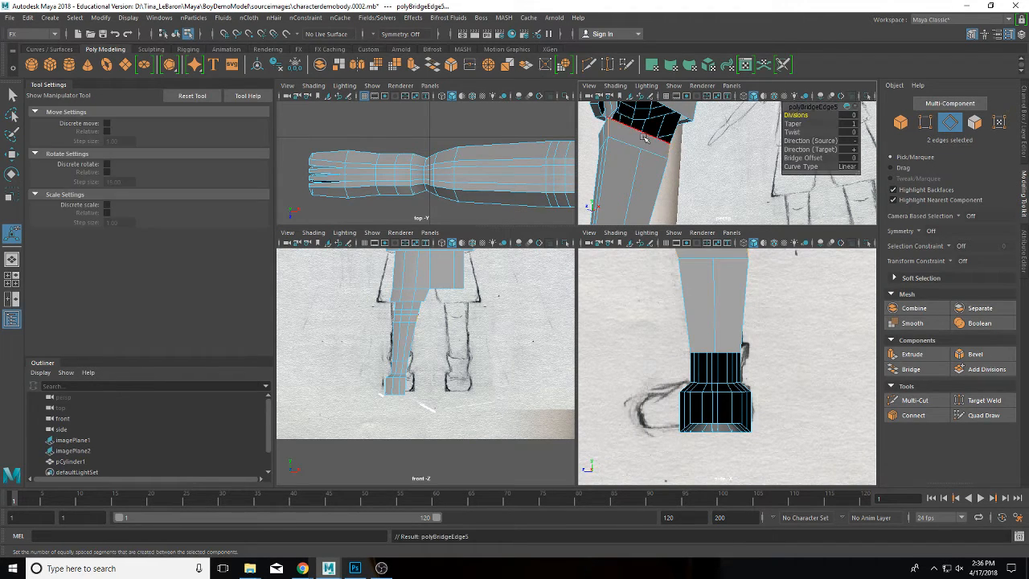
click(850, 119)
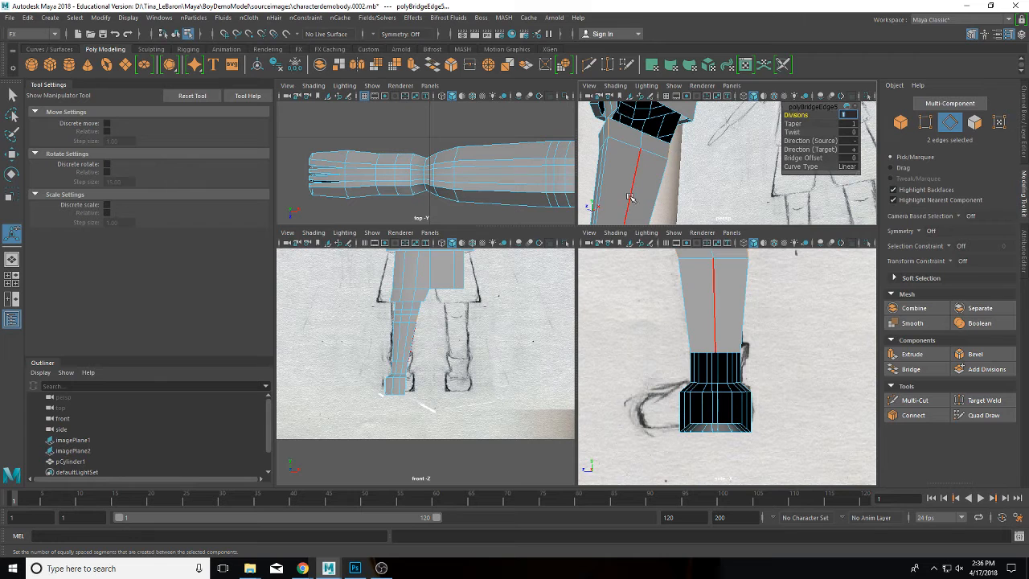
Bridge the open bottom edges on the shoe's inner side, and bridge the two vertical border edges above them with Divisions 1.
alt+drag(630, 198, 589, 195)
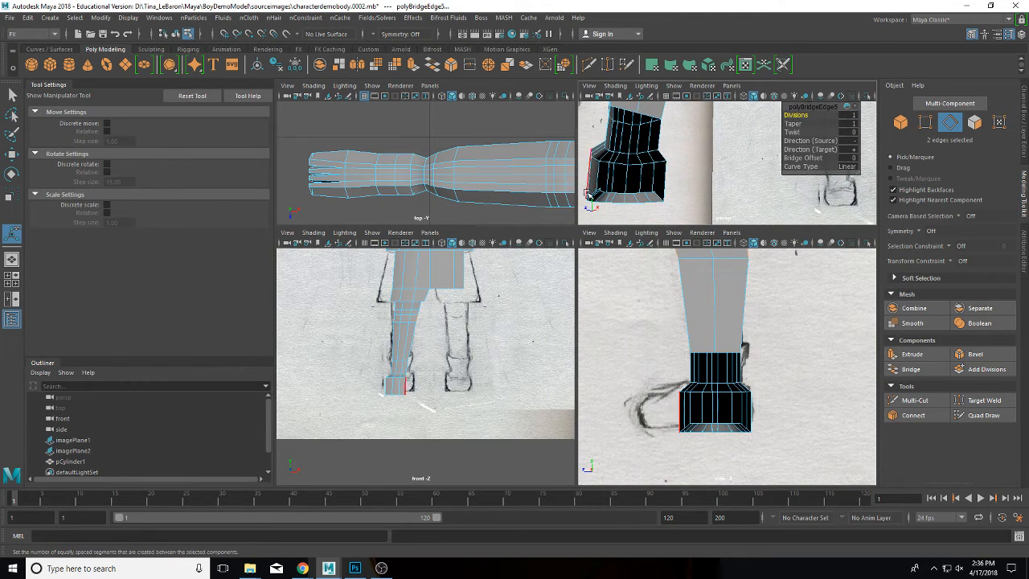
click(592, 194)
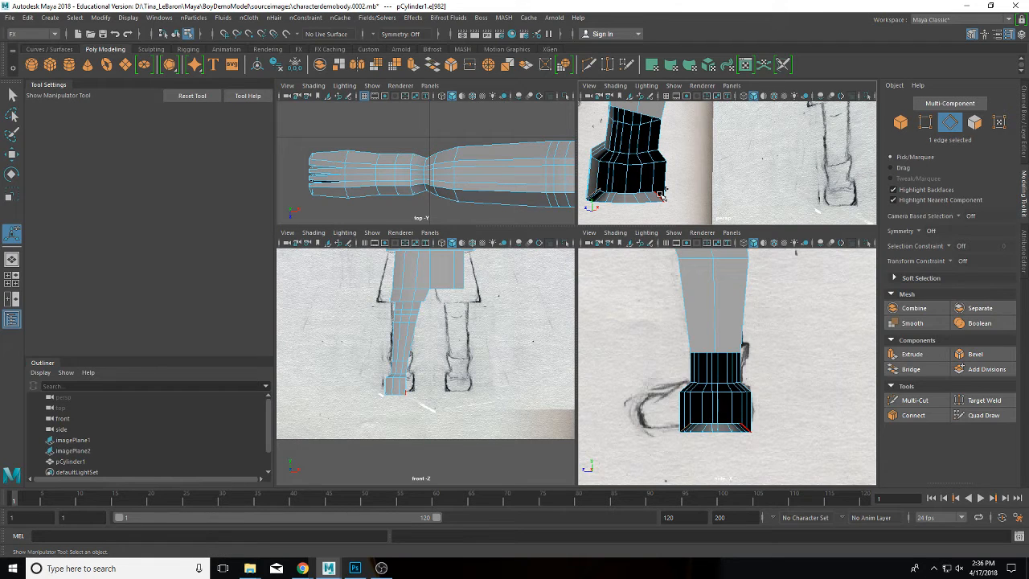
click(911, 369)
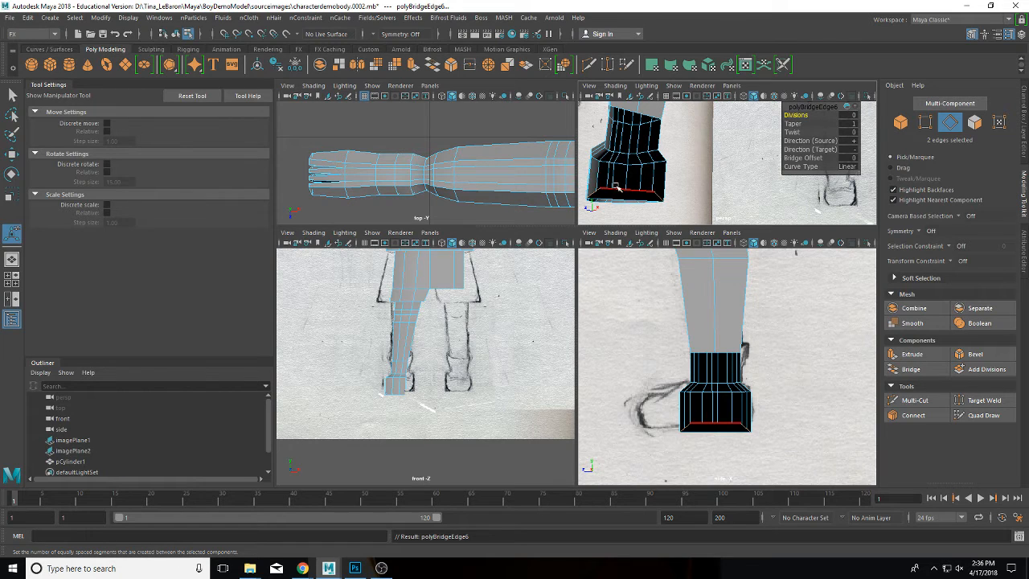
click(672, 191)
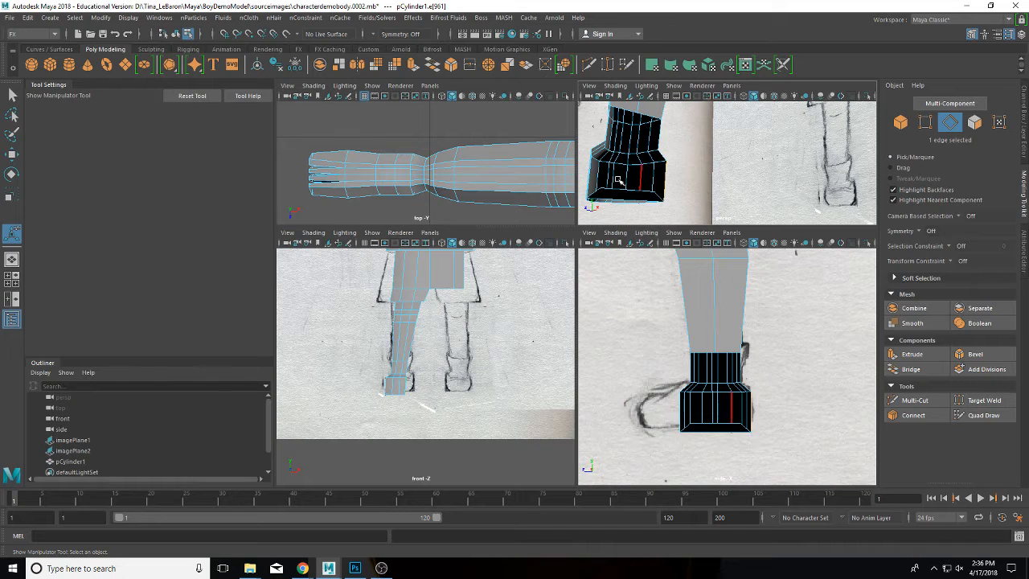
click(588, 179)
shift+click(588, 179)
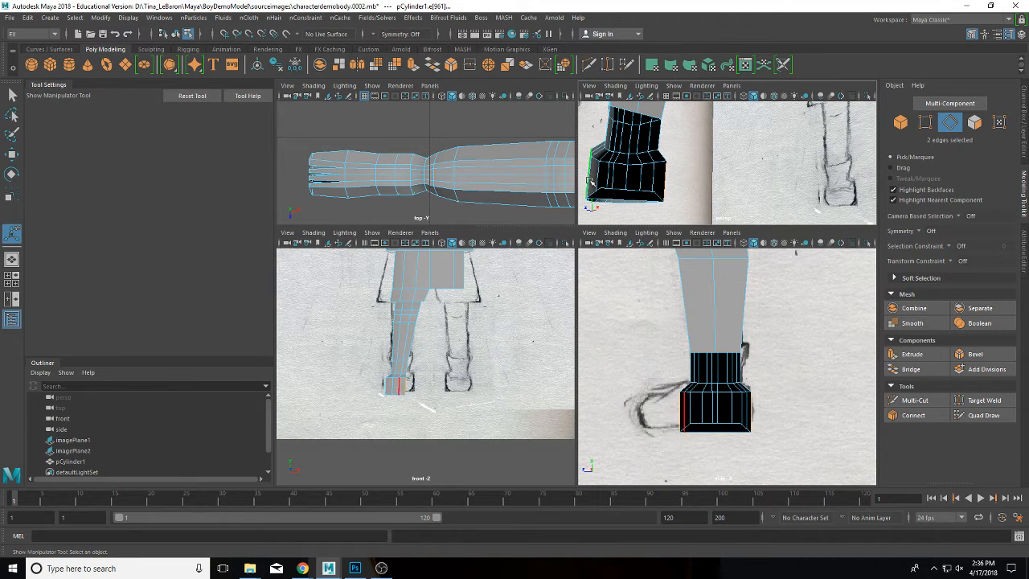
click(917, 372)
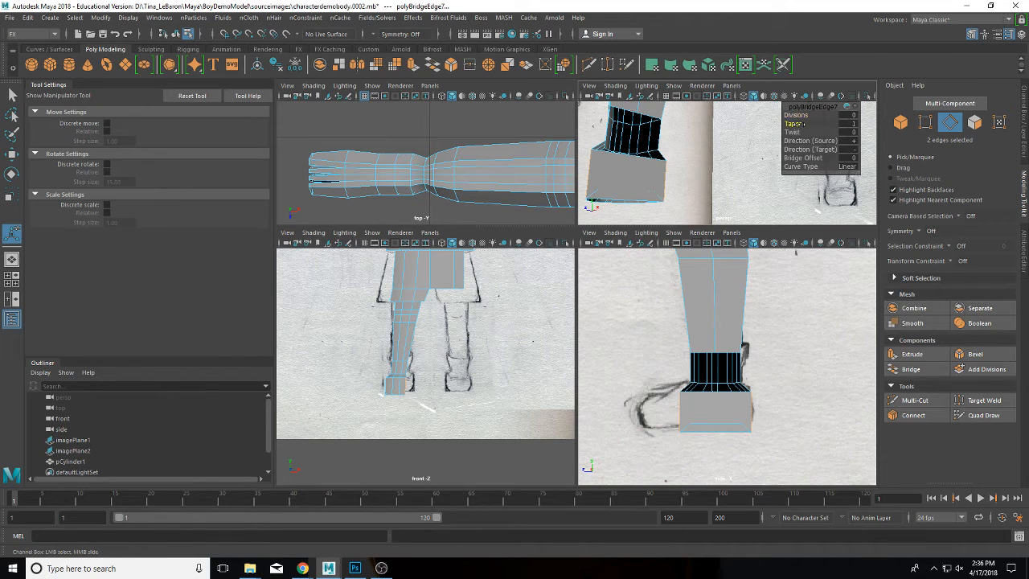
drag(803, 115, 809, 115)
Bridge the two sloped border edges between the shoe's inner side and the ankle.
click(609, 126)
shift+click(661, 140)
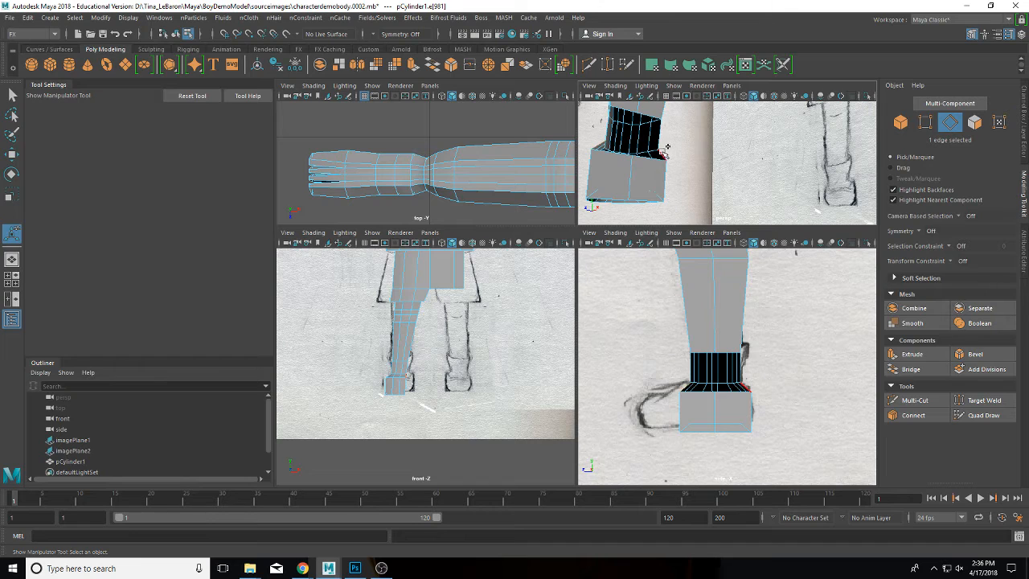
shift+click(665, 152)
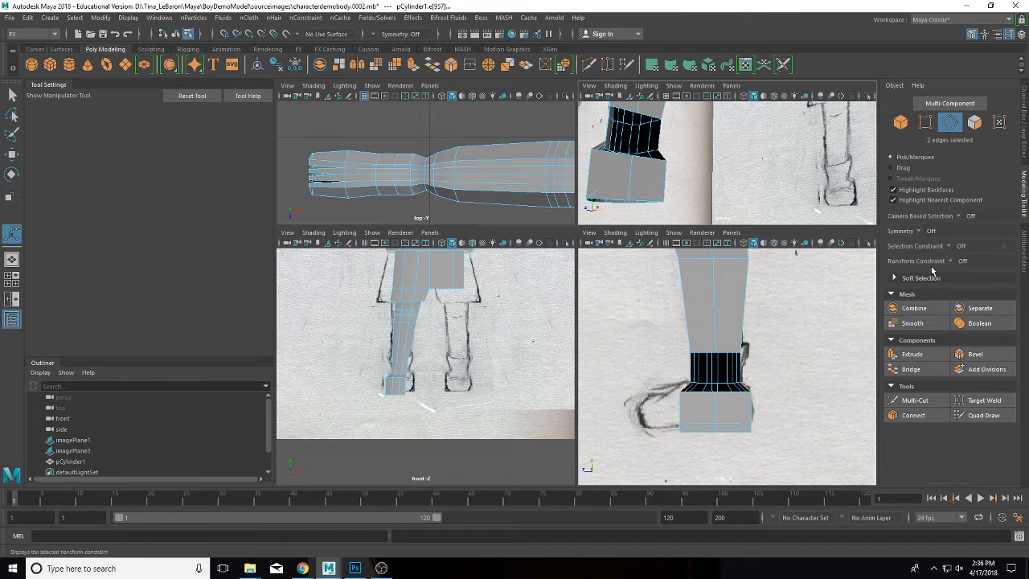
click(911, 369)
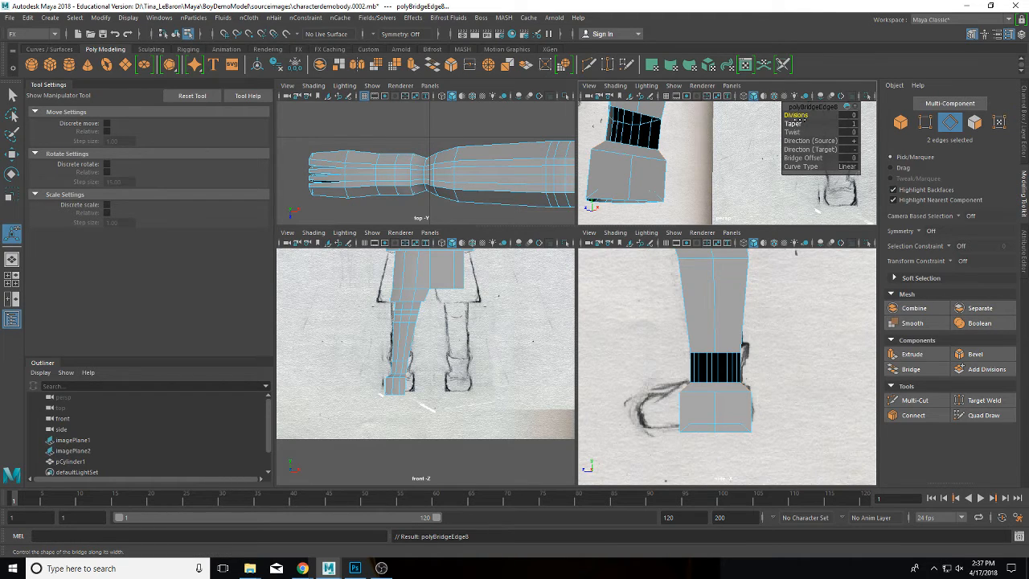
click(763, 366)
Select the three front faces of the shoe and extrude them forward to form the toe with Translate Z 0.5.
alt+drag(628, 373, 646, 385)
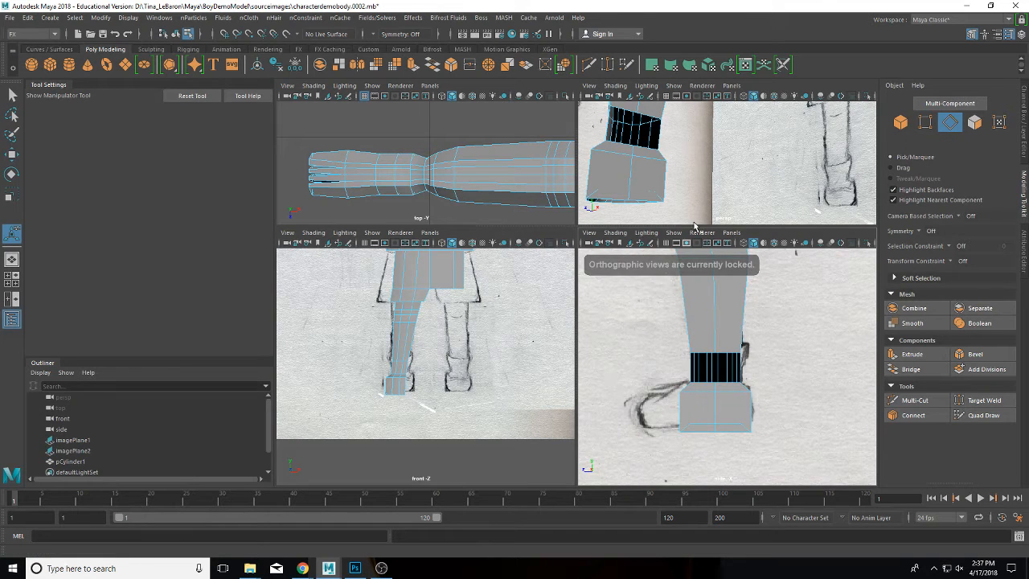
mouse_move(675, 193)
alt+mouse_down()
mouse_move(778, 176)
mouse_move(678, 174)
alt+mouse_up()
right_drag(665, 180, 616, 195)
click(662, 193)
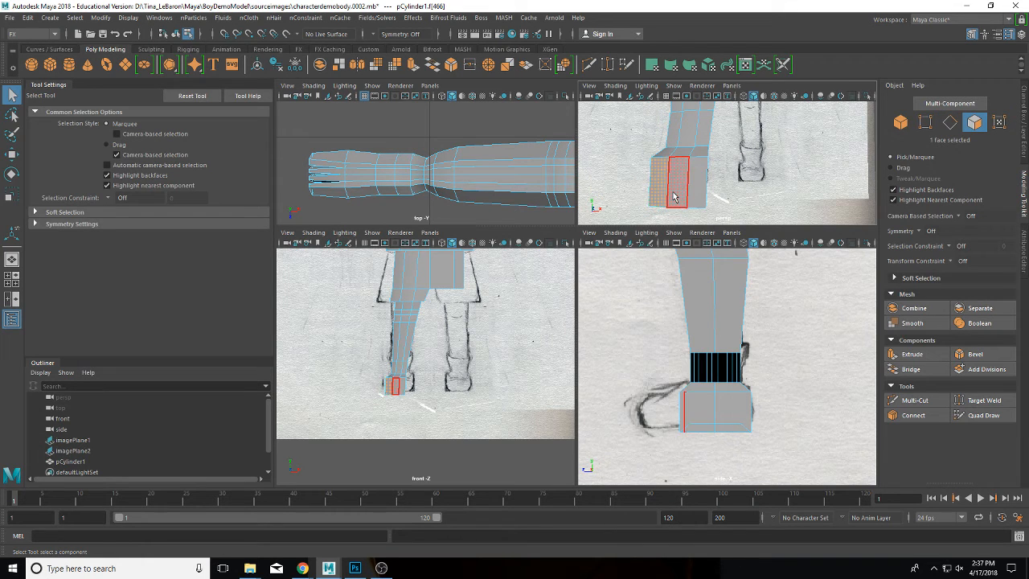
shift+click(673, 197)
shift+click(697, 193)
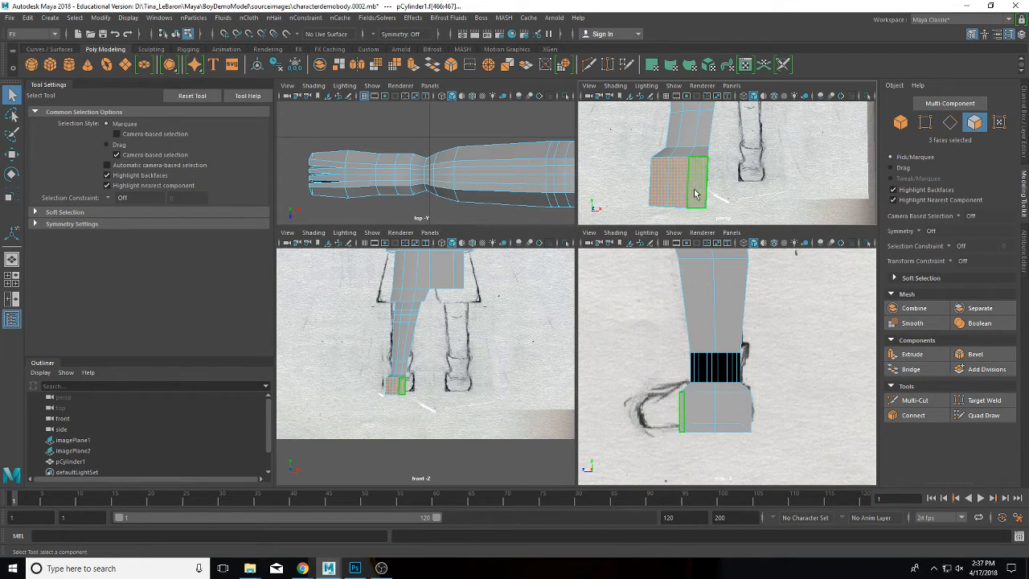
click(912, 354)
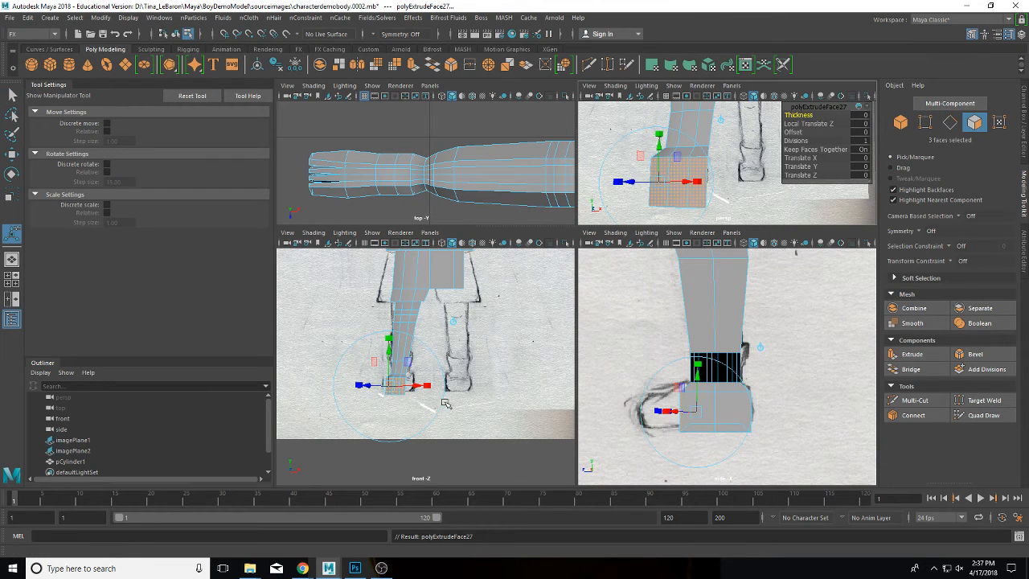
drag(676, 413, 663, 412)
key(ctrl+z)
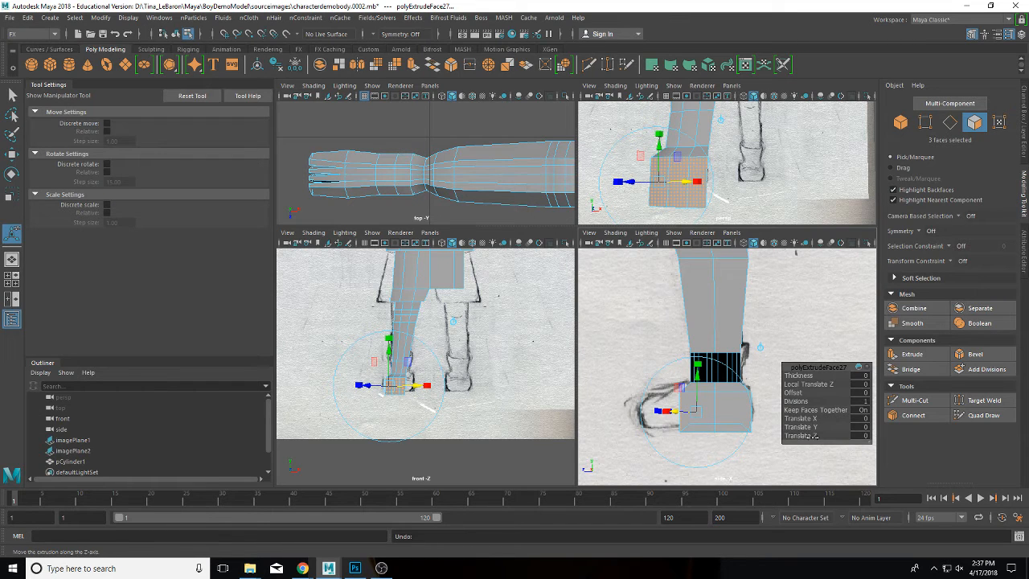
drag(811, 436, 816, 436)
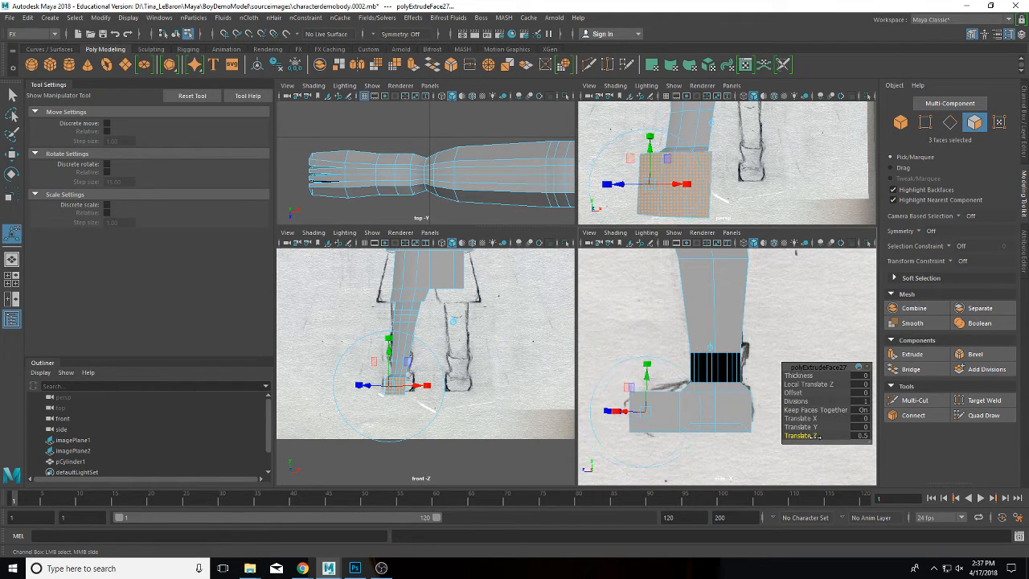
click(616, 338)
Delete the cap faces on top of the neck, leaving the neck open and its side faces intact.
alt+middle_drag(752, 327, 744, 529)
alt+middle_drag(740, 121, 684, 543)
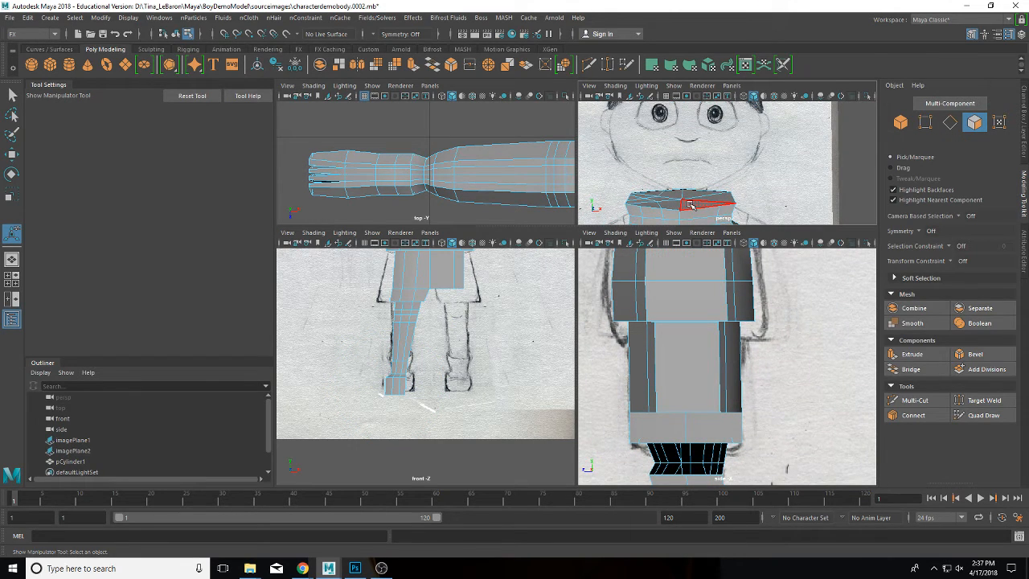
click(690, 205)
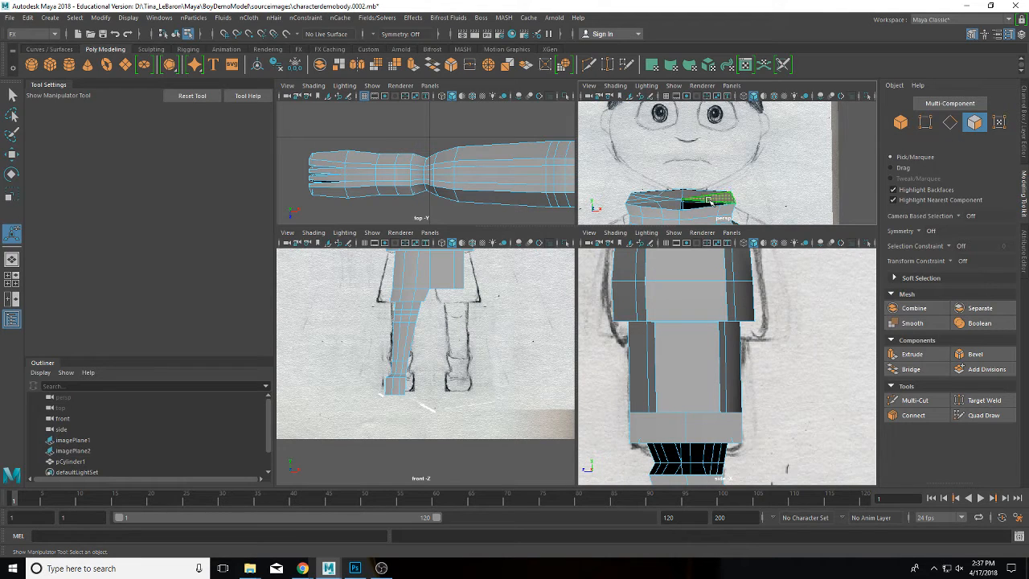
click(669, 198)
click(670, 202)
key(Delete)
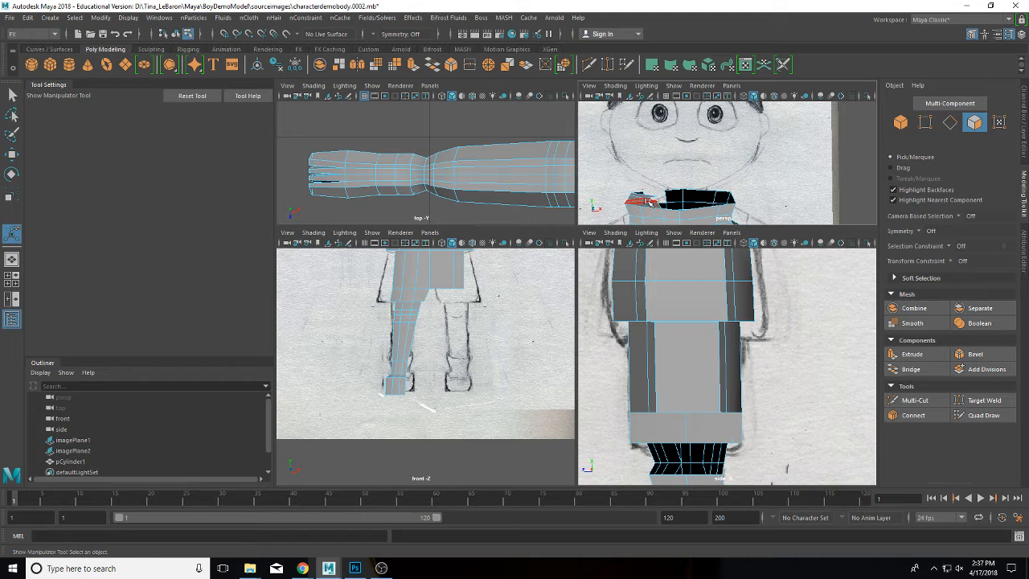
key(ctrl+z)
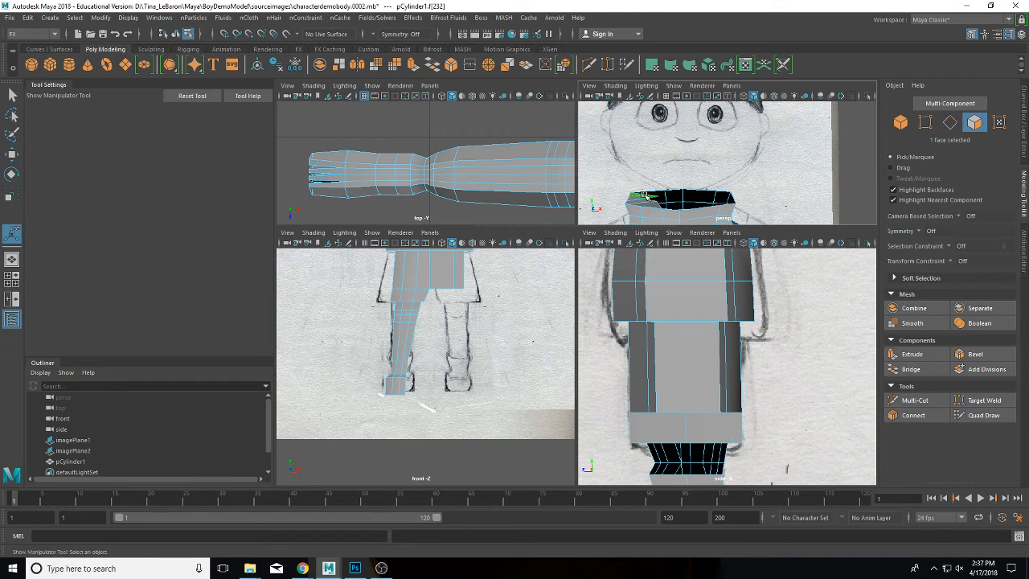
key(Delete)
Select the neck's open border edge loop and extrude it upward with Translate Y 0.3.
right_drag(699, 211, 708, 186)
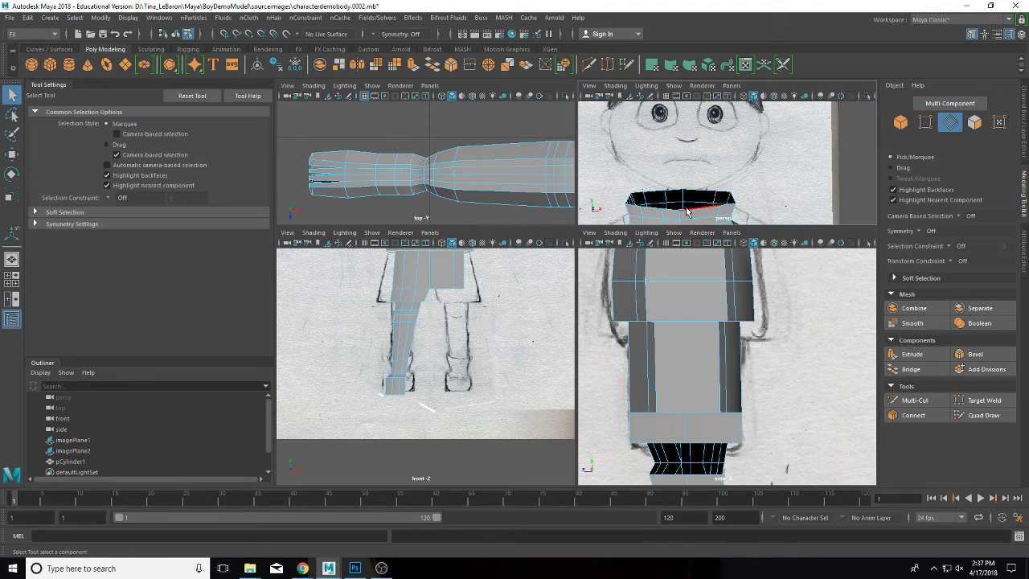
double_click(687, 211)
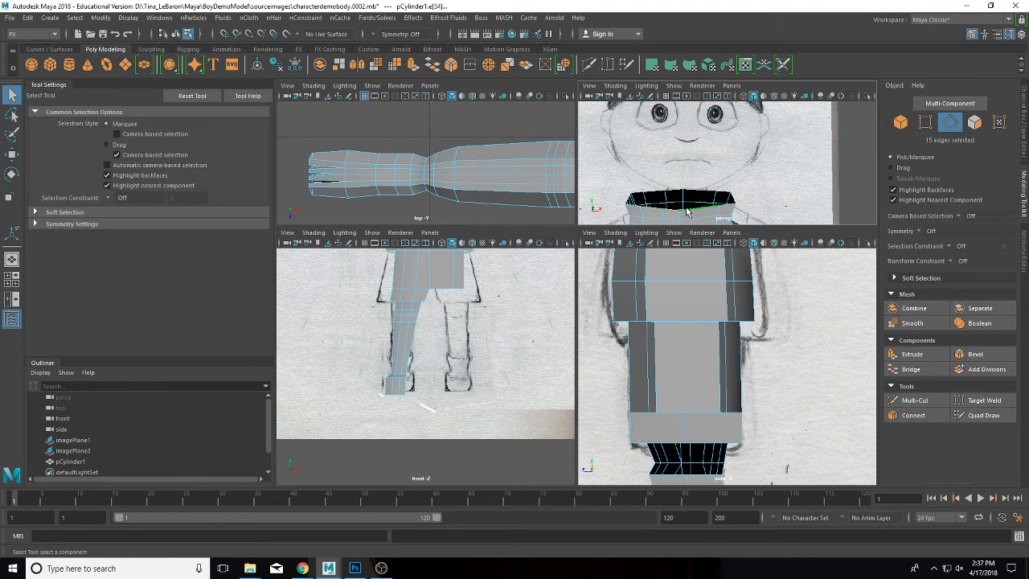
click(913, 355)
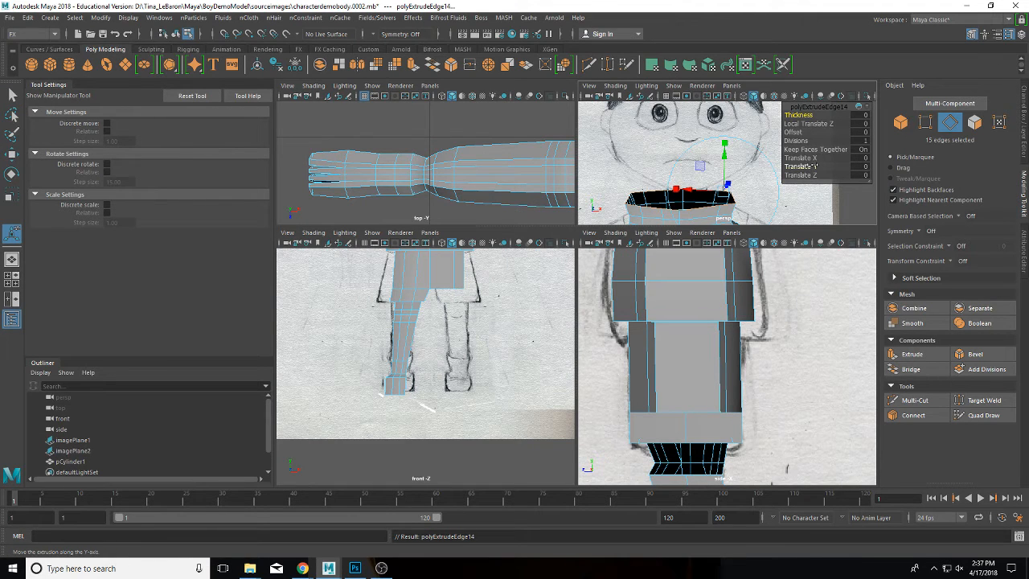
drag(804, 166, 605, 166)
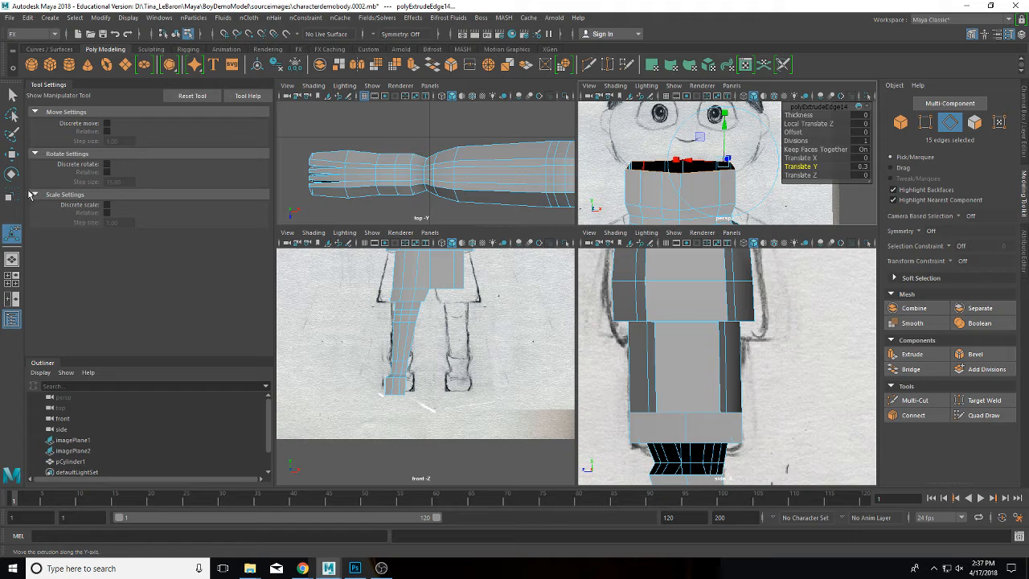
Scale the extruded neck border outward to form the wide base of the head beneath the drawn face.
key(r)
drag(682, 165, 702, 165)
key(f)
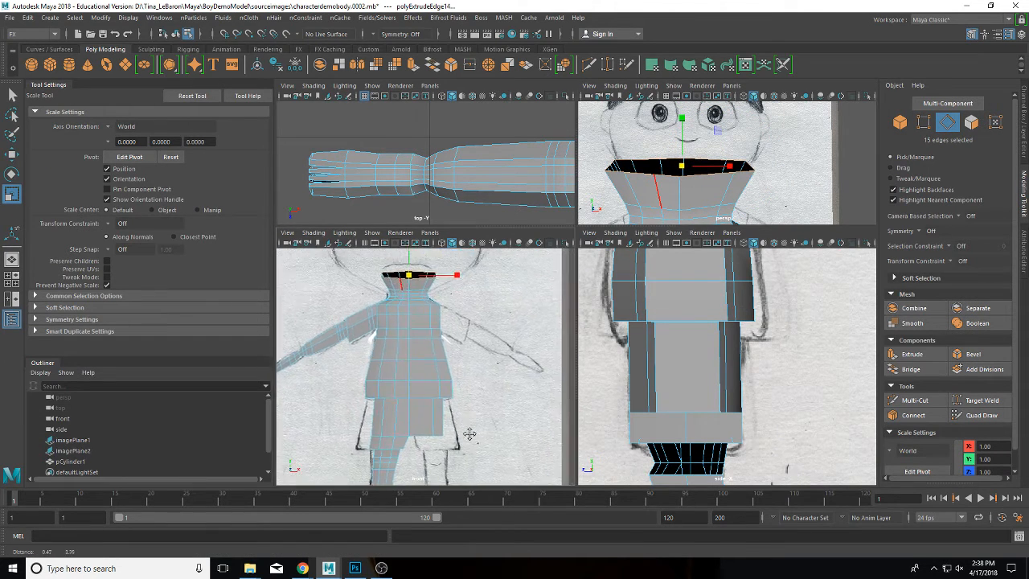
drag(456, 355, 451, 352)
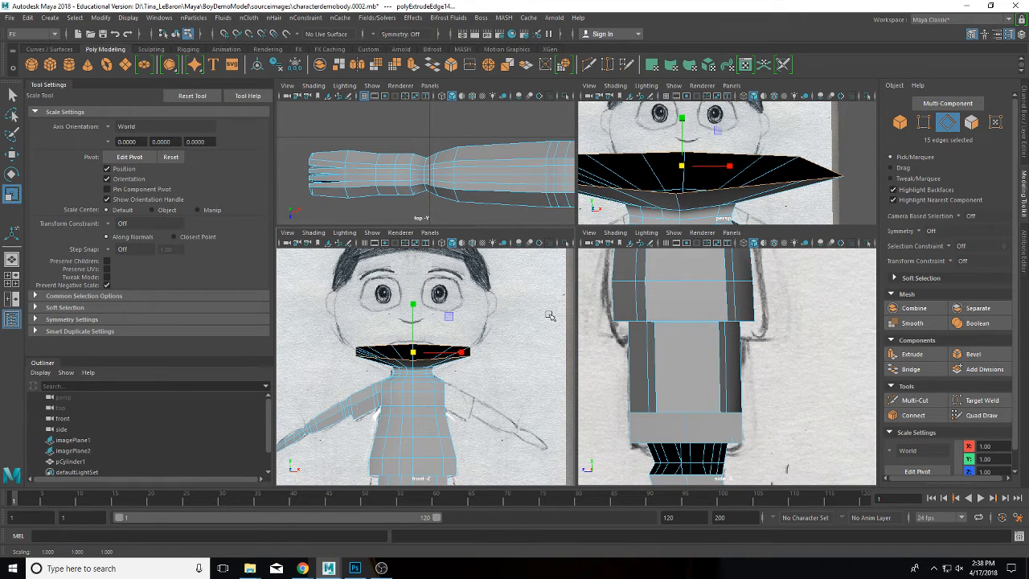
Extrude the head's base border again and move it straight up to near the top of the drawn head.
key(ctrl+e)
key(w)
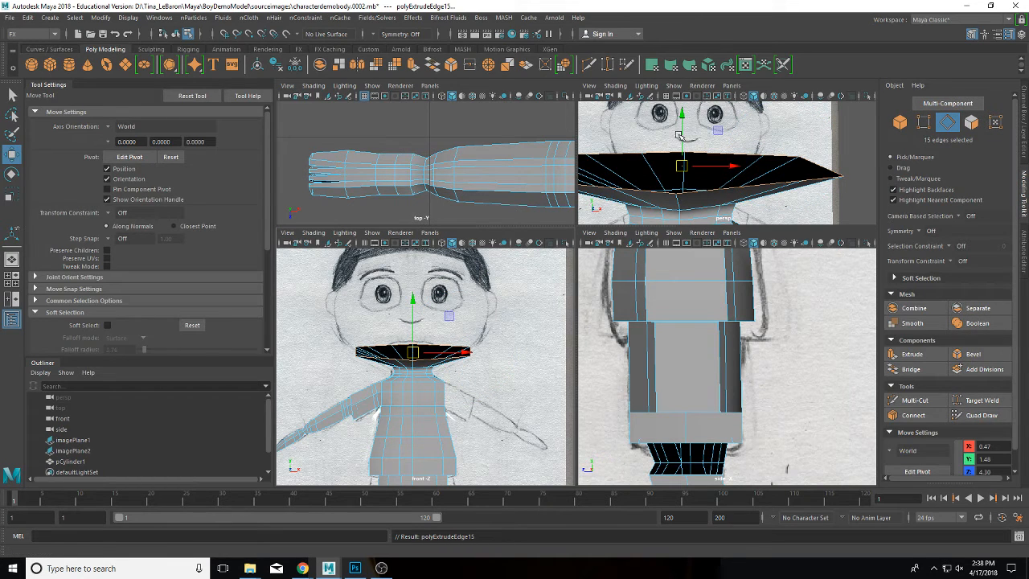
drag(680, 135, 669, 49)
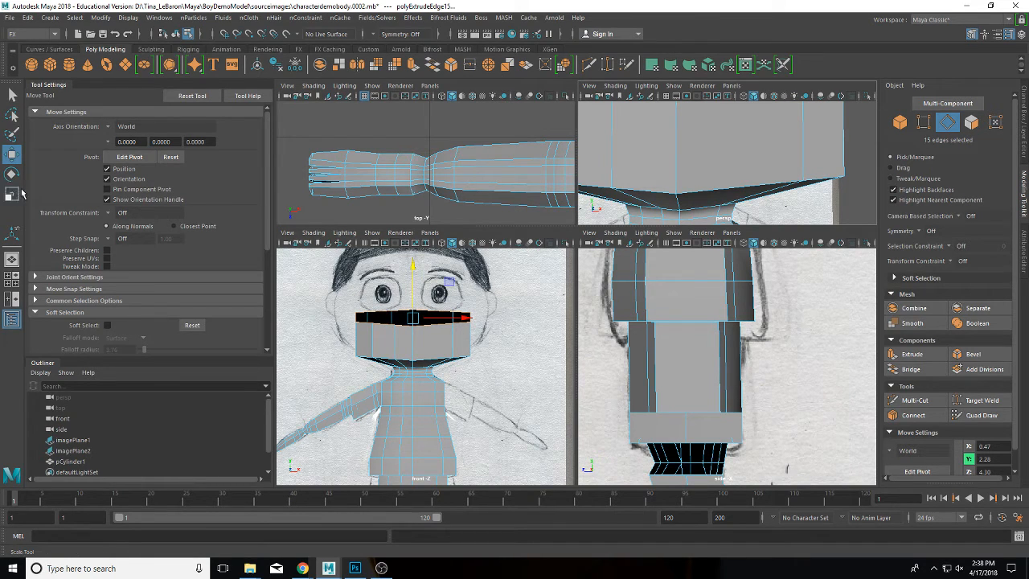
drag(414, 286, 413, 205)
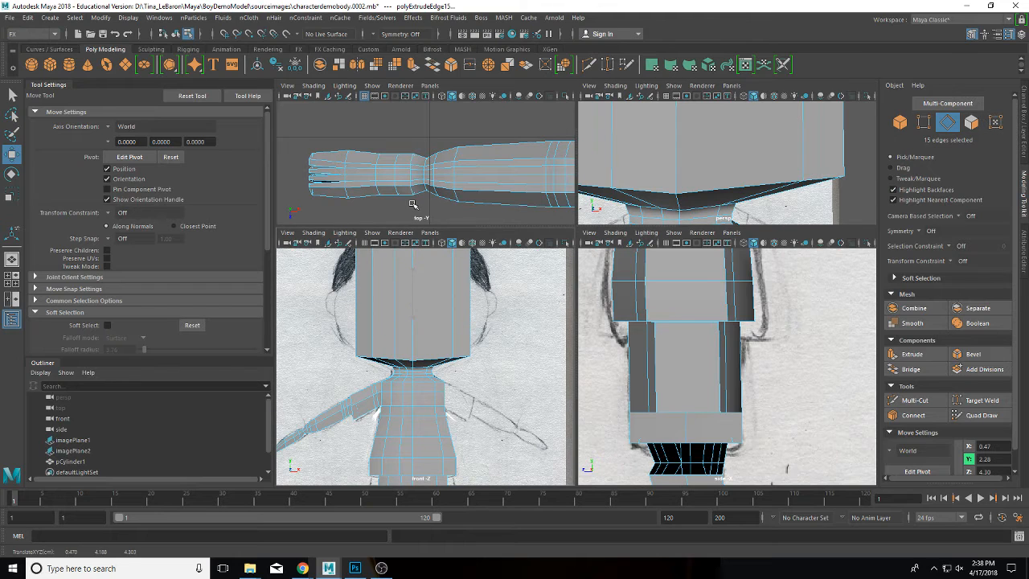
Insert horizontal edge loops at several heights around the head block with Multi-Cut.
click(914, 399)
key(Escape)
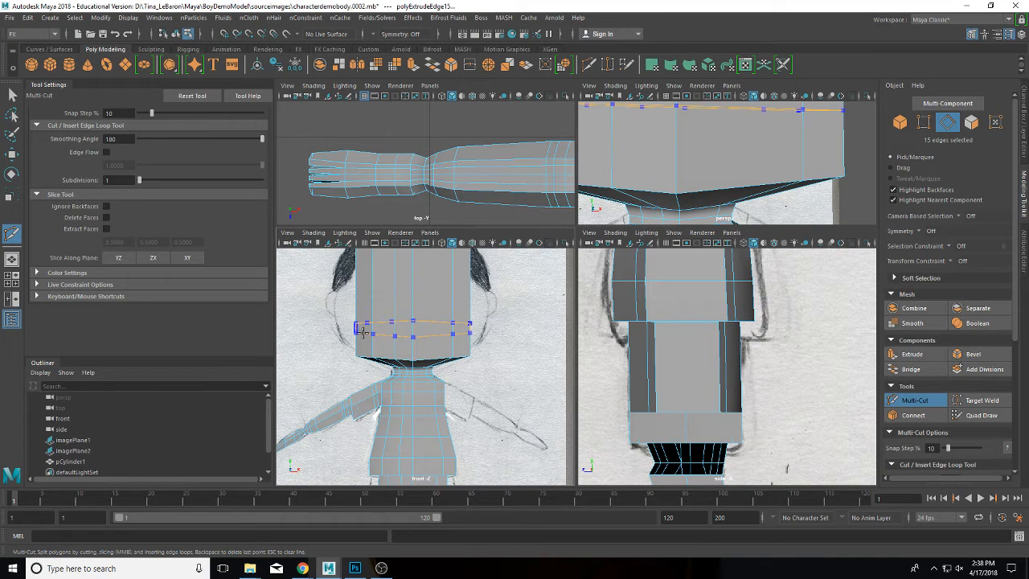
ctrl+click(359, 333)
ctrl+click(362, 281)
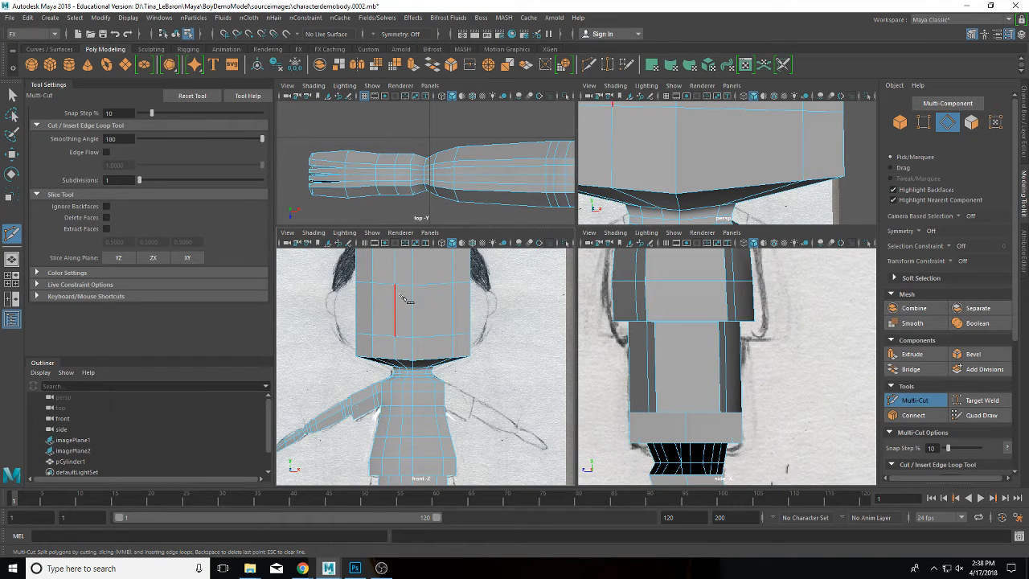
alt+middle_drag(411, 294, 414, 343)
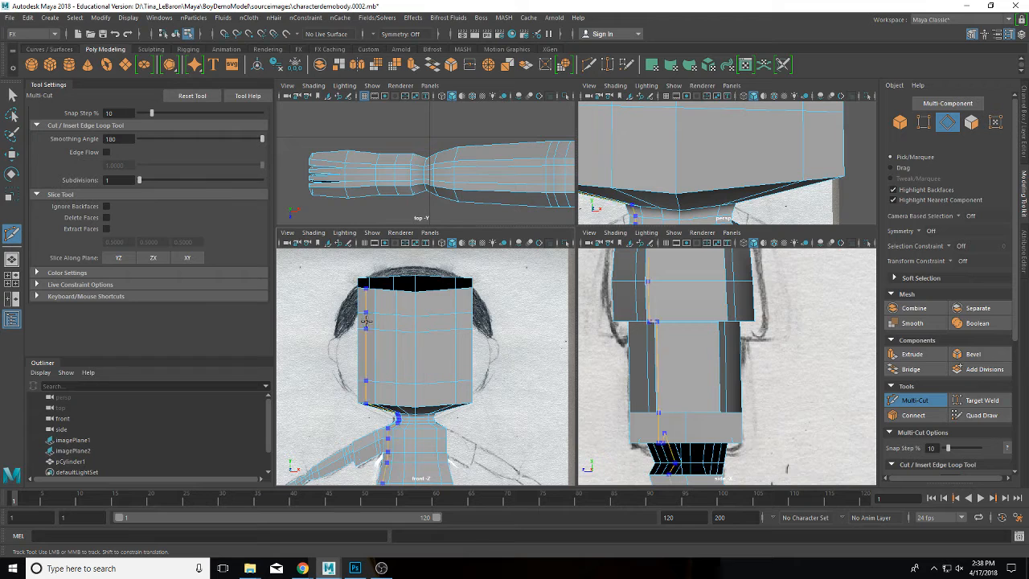
right_drag(394, 225, 397, 199)
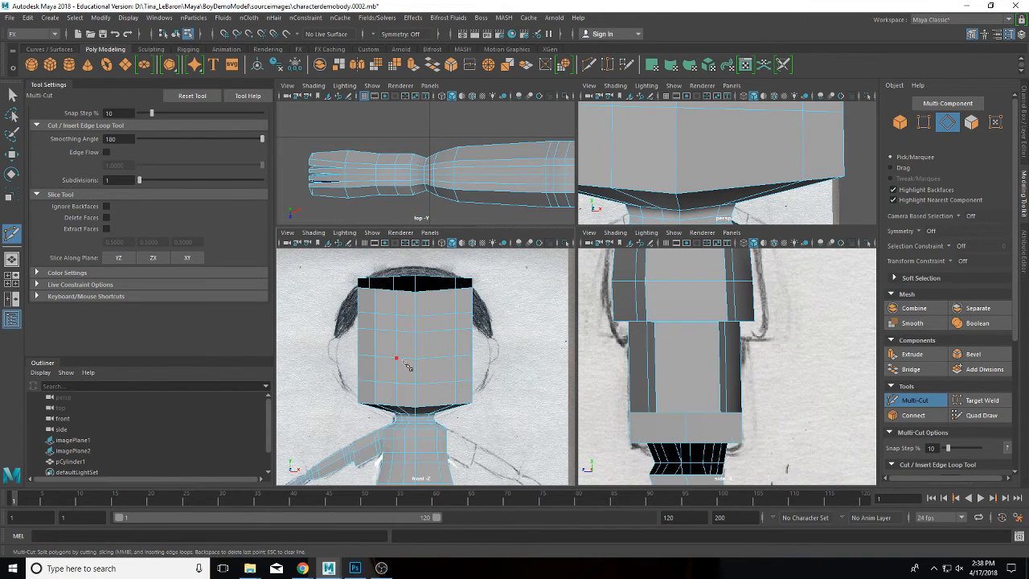
Scale the two lower edge loops of the head outward to follow the drawn cheeks in the front view.
click(409, 385)
click(12, 95)
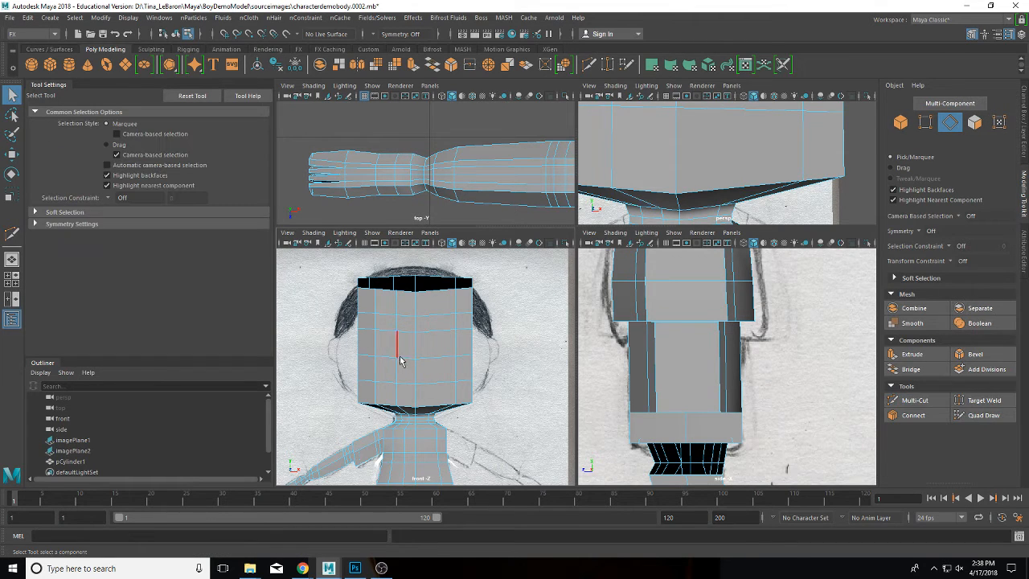
double_click(408, 387)
key(r)
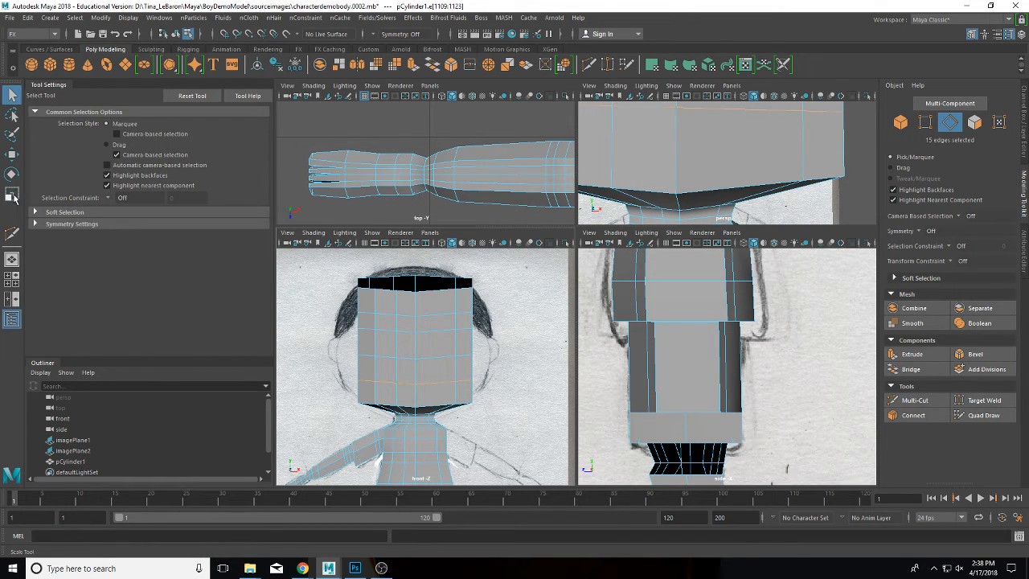
drag(421, 379, 444, 398)
double_click(435, 359)
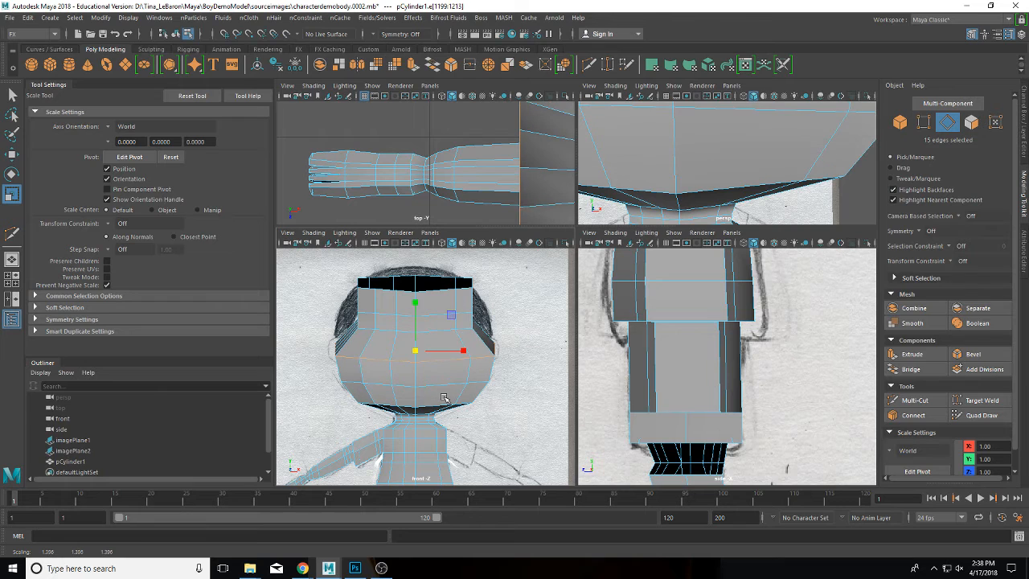
Scale the next two edge loops above outward to round the upper head toward the drawn outline.
double_click(416, 326)
drag(415, 325, 441, 358)
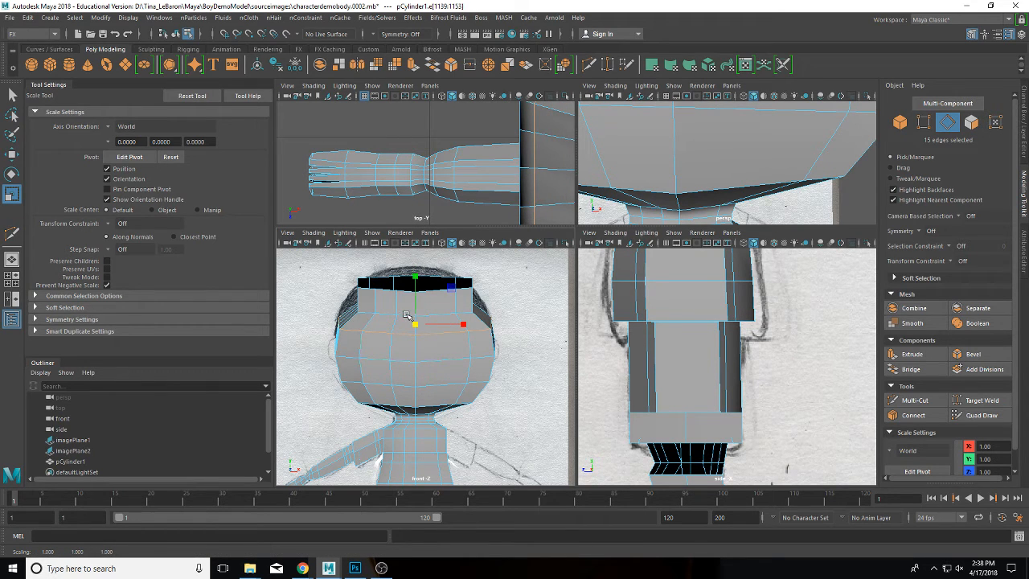
double_click(435, 311)
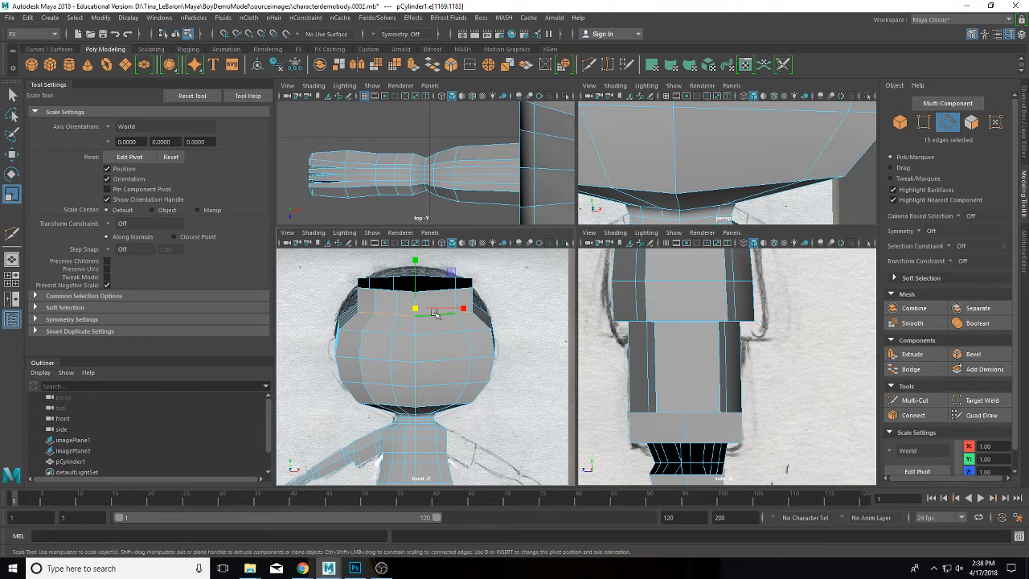
drag(414, 308, 441, 332)
Delete all faces of the character's armless half, from the body's centre line outward.
scroll(474, 356, down, 5)
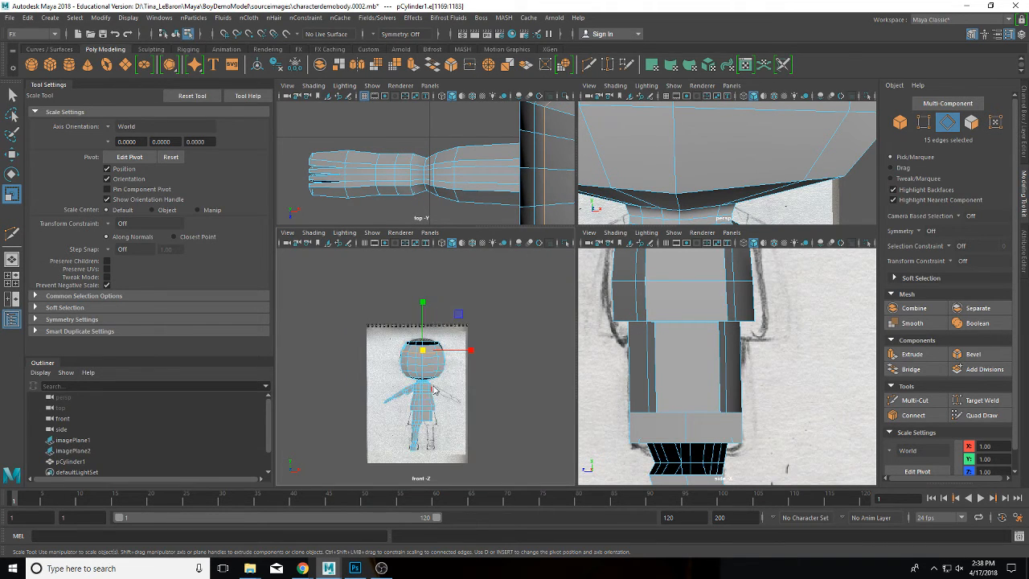
right_drag(435, 390, 434, 261)
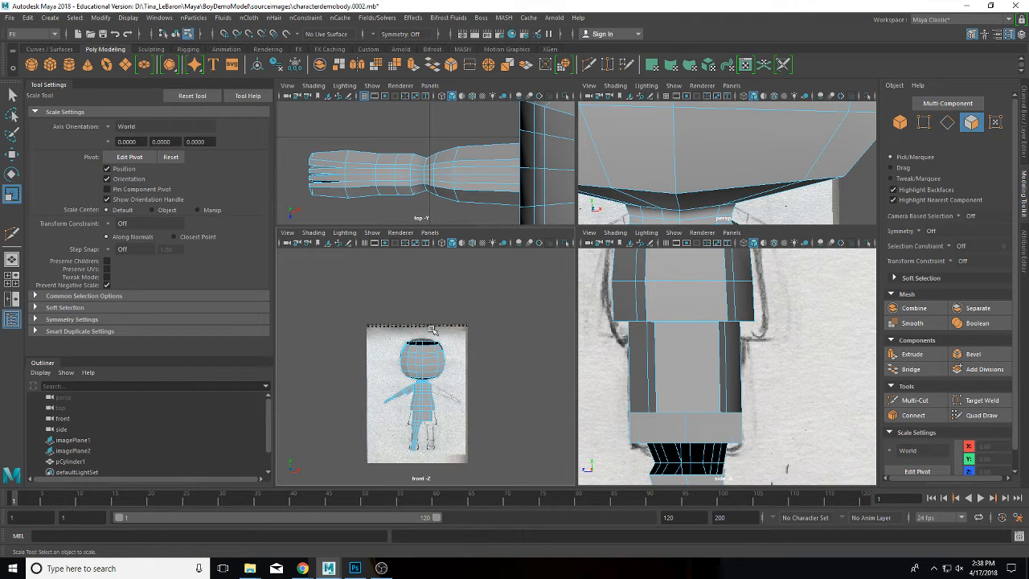
drag(442, 367, 478, 454)
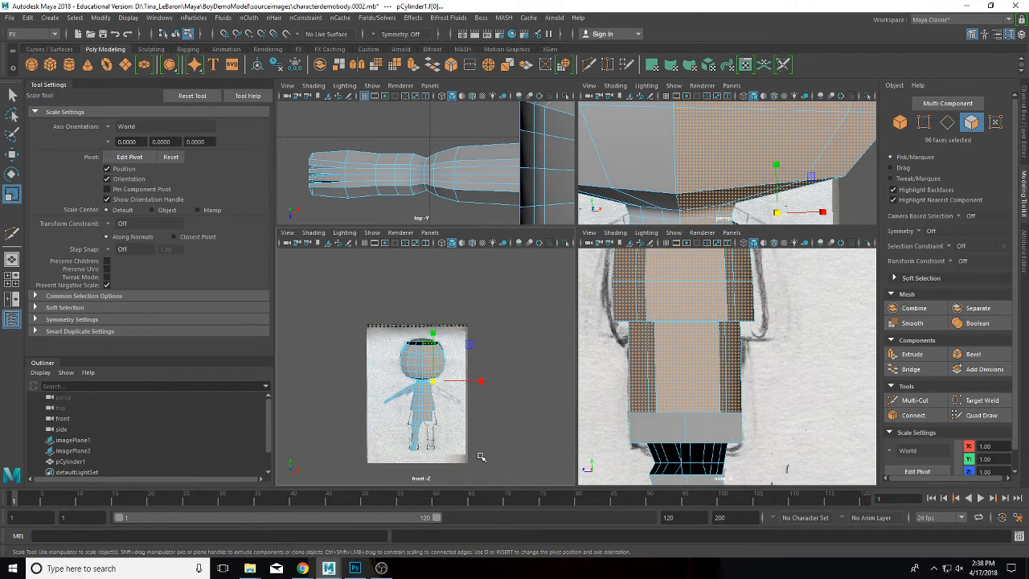
key(Delete)
Return to object mode with the body mesh selected, switch to the Modeling menu set and apply Mirror to the mesh.
right_drag(434, 390, 459, 211)
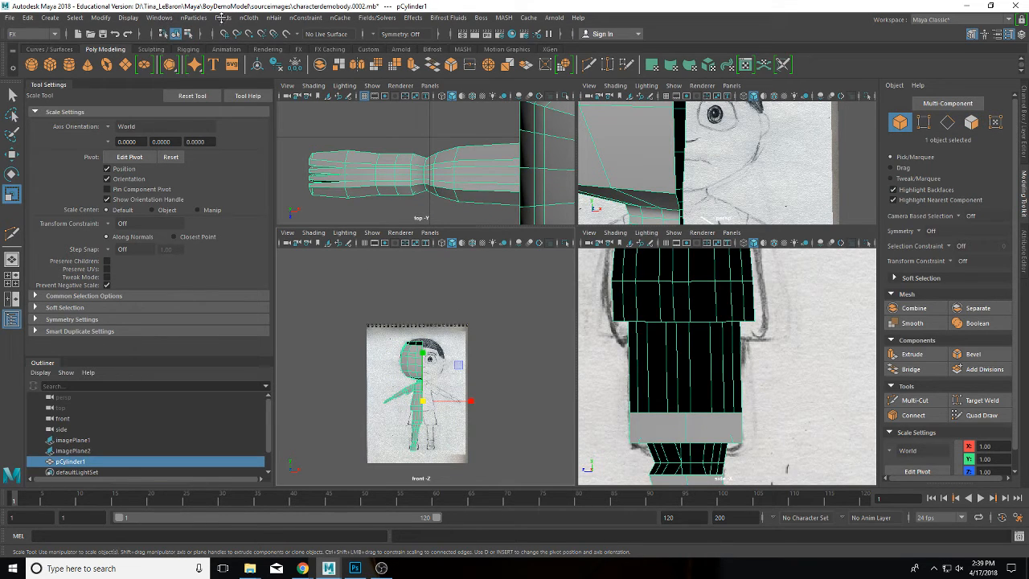
click(54, 34)
click(33, 45)
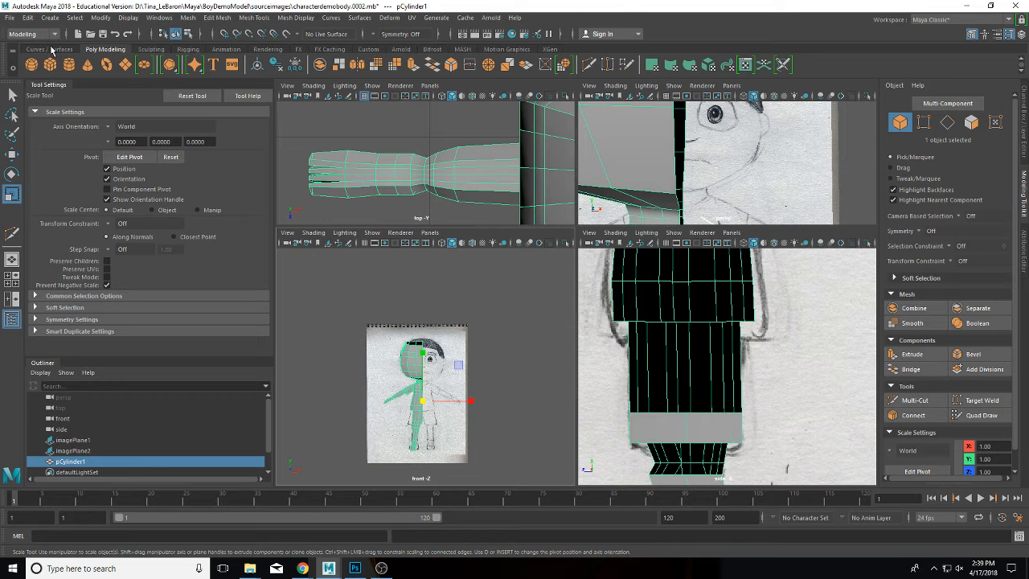
click(187, 17)
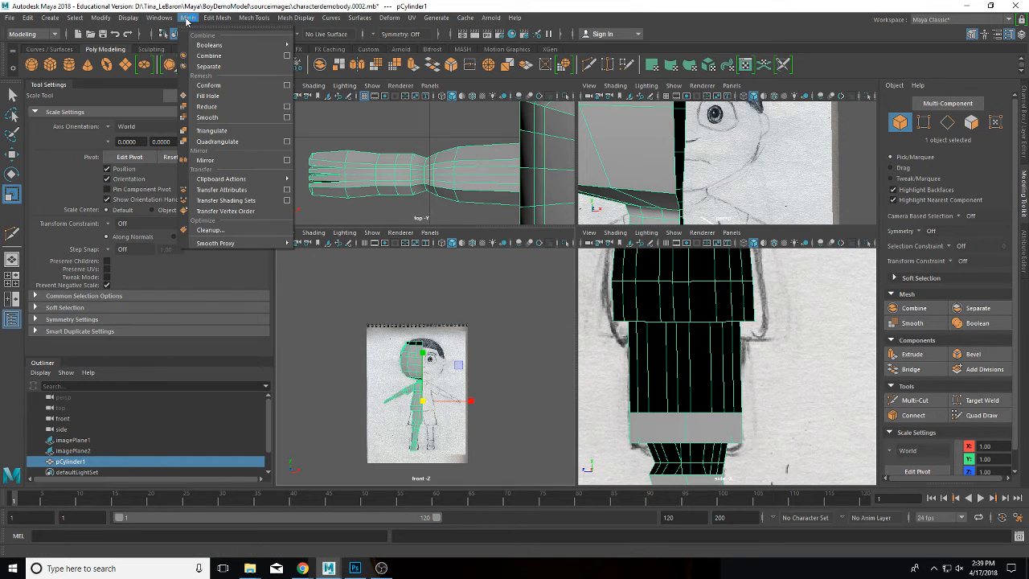
click(206, 160)
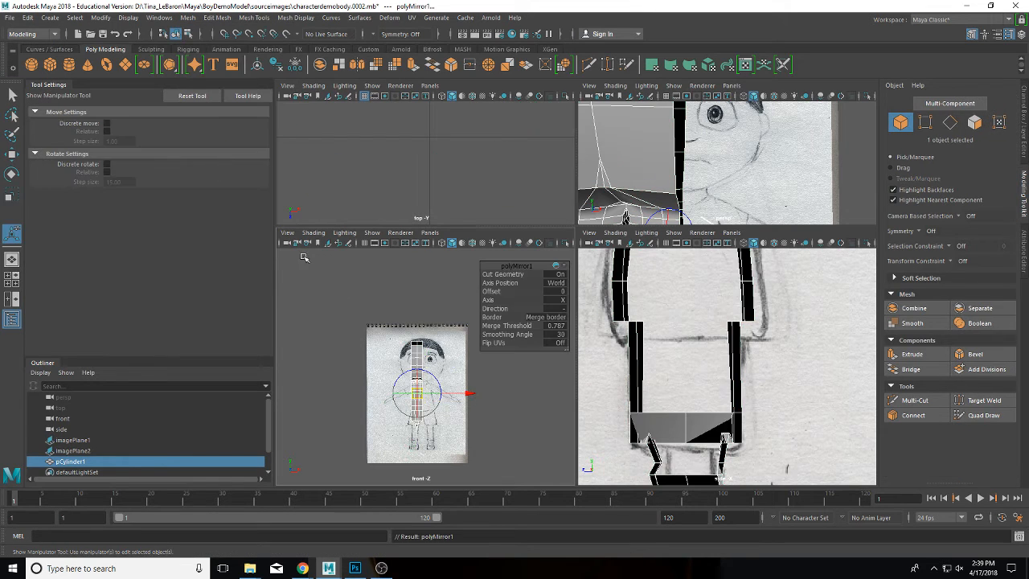
Set the mirror direction to + and shift the mirror plane to an offset of 0.54 at the body's centre line.
click(561, 310)
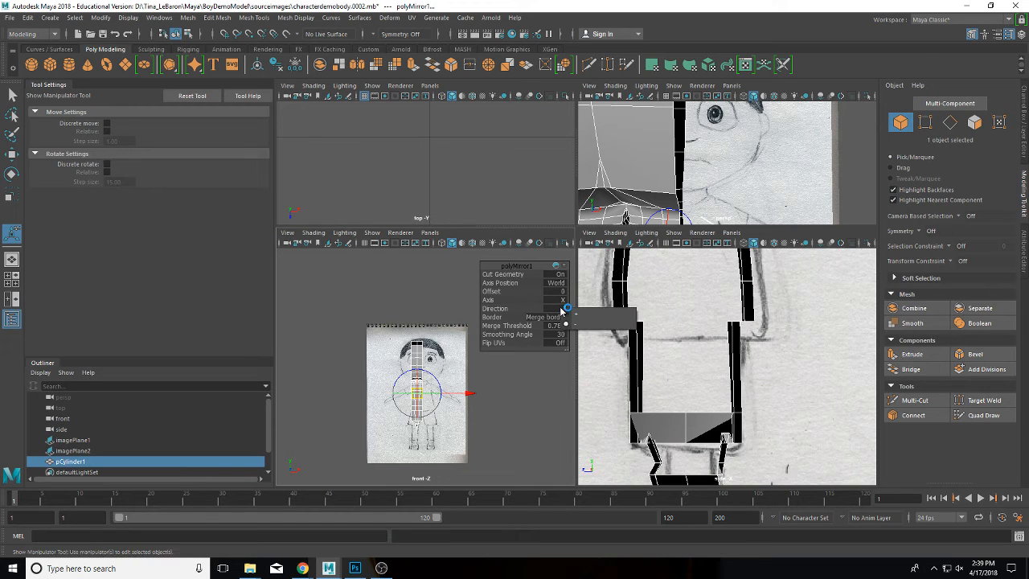
click(575, 316)
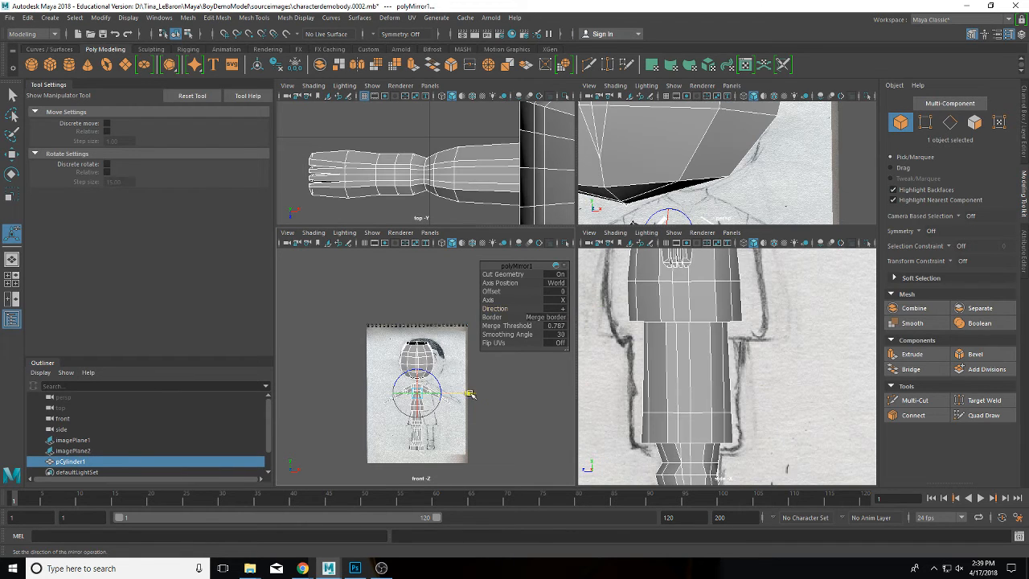
drag(463, 393, 476, 395)
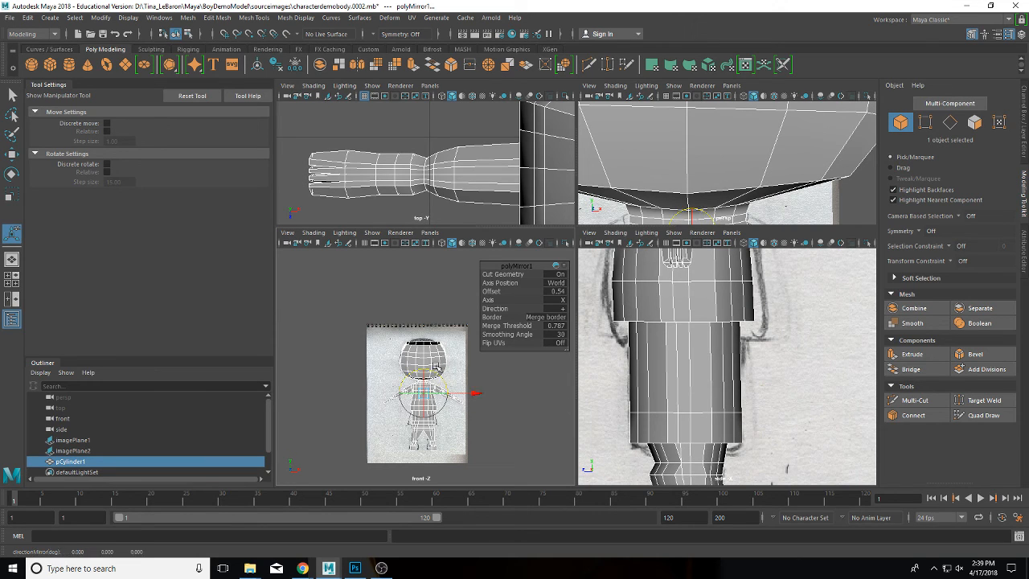
scroll(432, 358, up, 4)
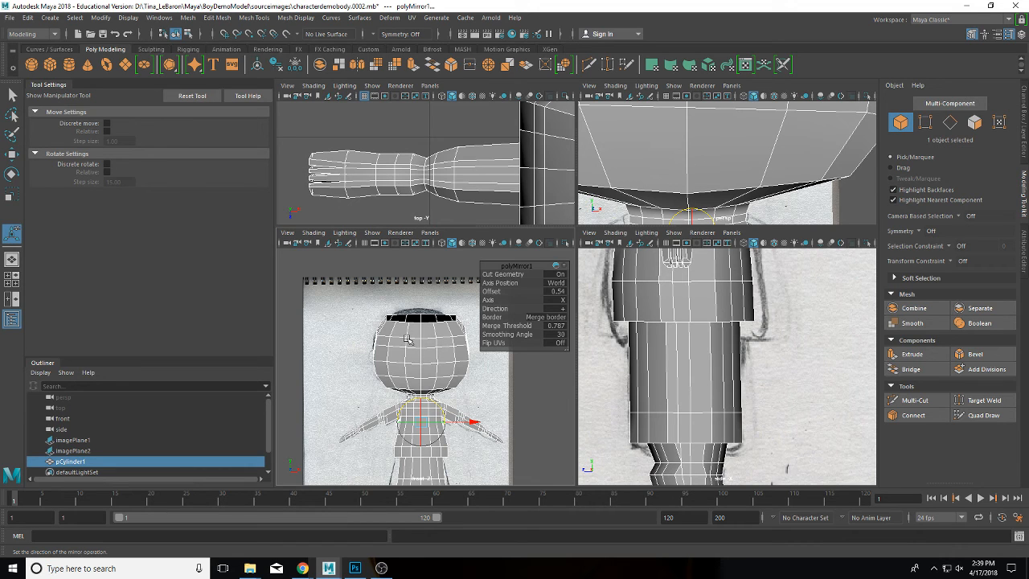
click(382, 568)
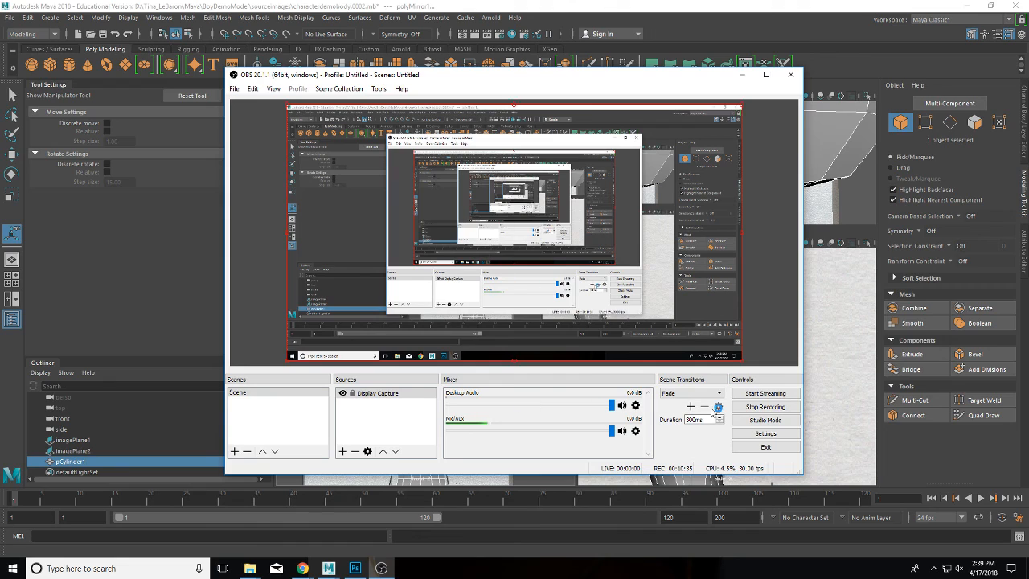